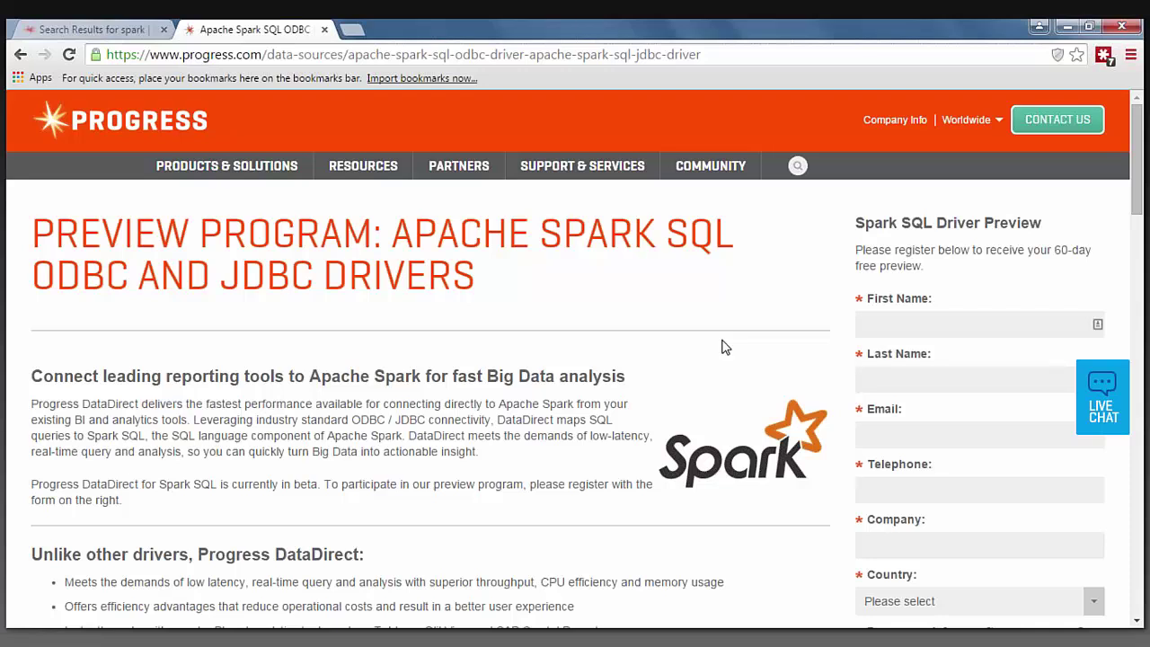
# Scroll down through the Progress Spark SQL ODBC driver preview page.
pyautogui.scroll(-3, 606, 319)
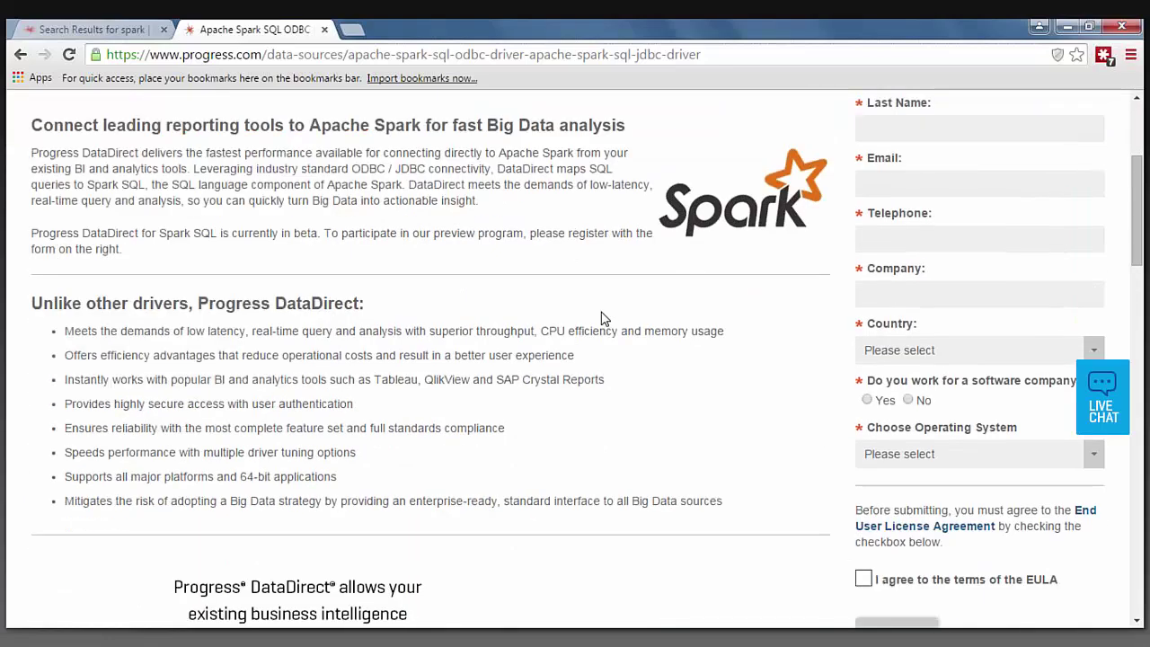
pyautogui.scroll(-15, 604, 319)
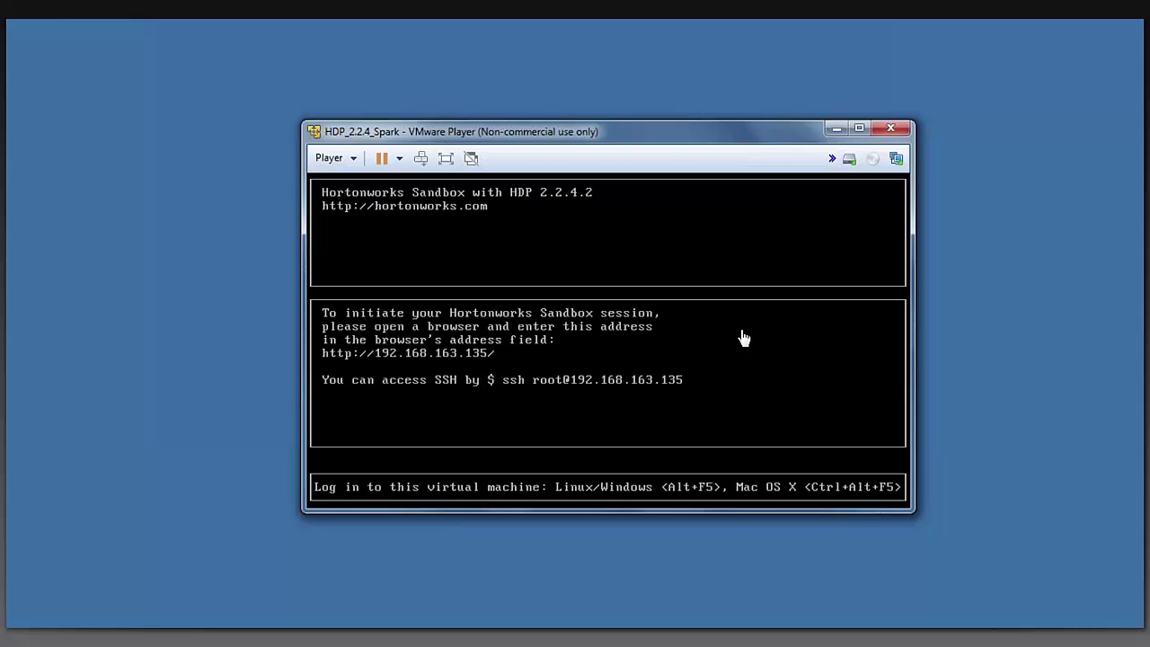
# Check the Spark32 DSN settings (host 192.168.163.135, port 10001, database default) and confirm a successful test connection.
pyautogui.hotkey('alt', 'Tab')
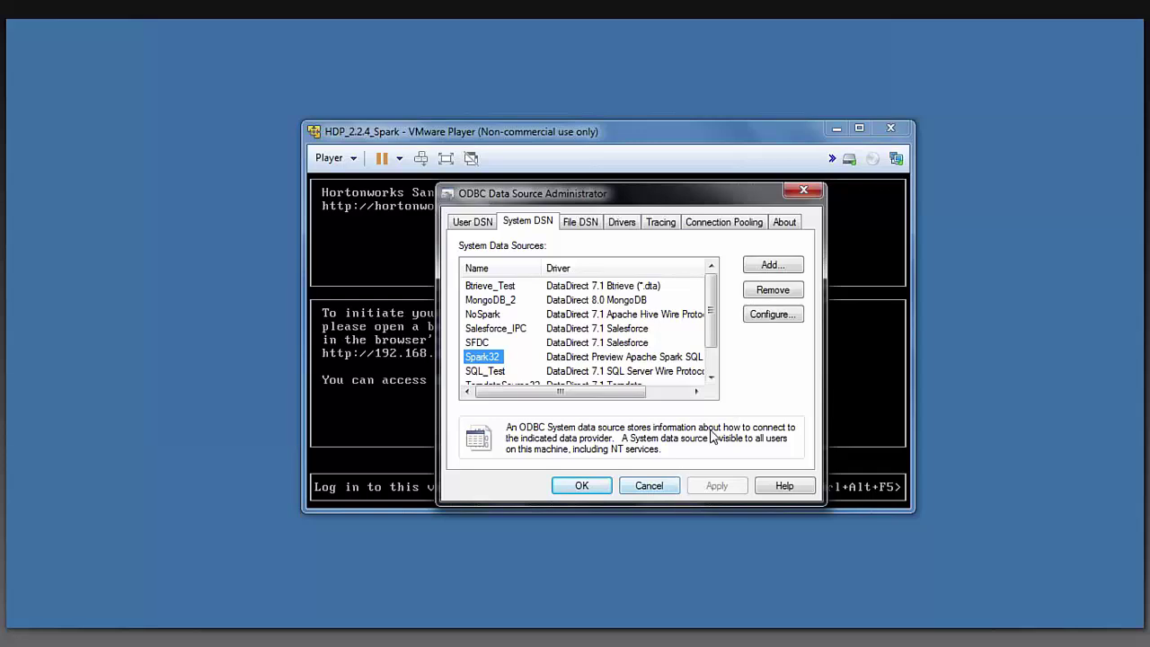
pyautogui.click(784, 317)
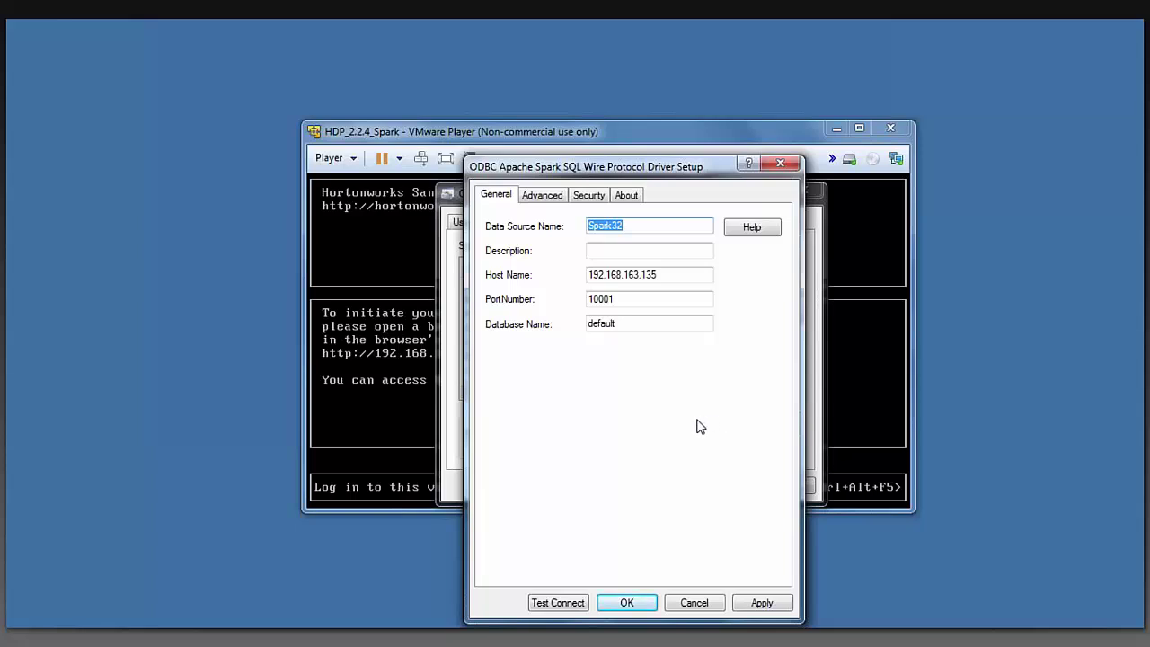
pyautogui.click(703, 275)
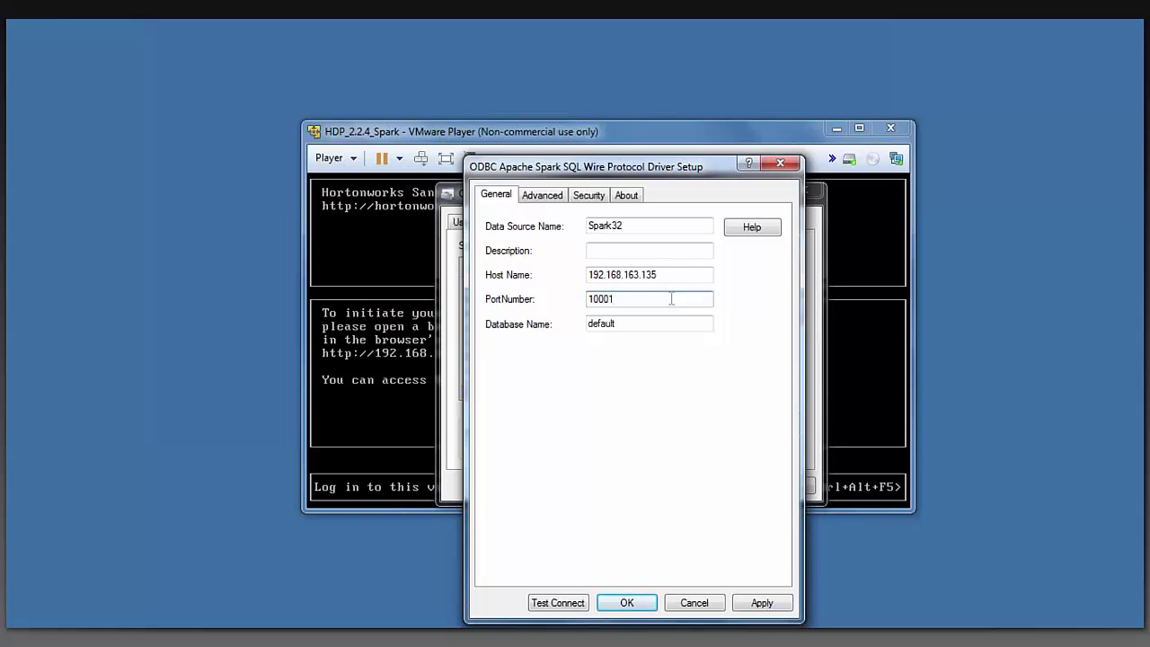
pyautogui.click(549, 603)
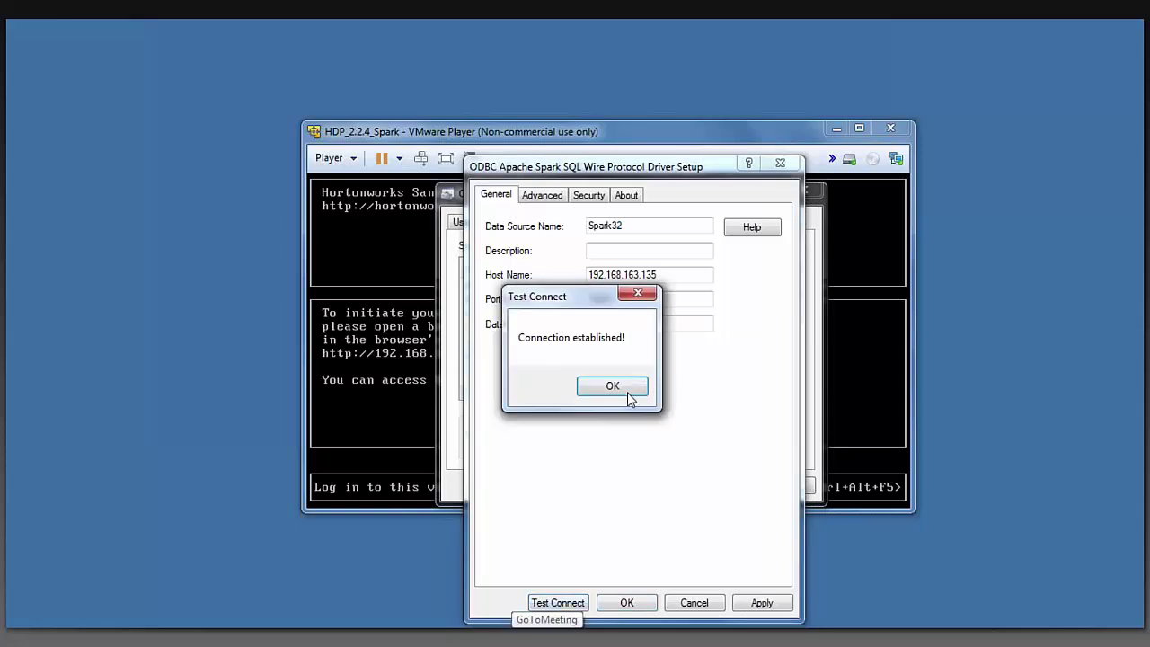
pyautogui.click(609, 387)
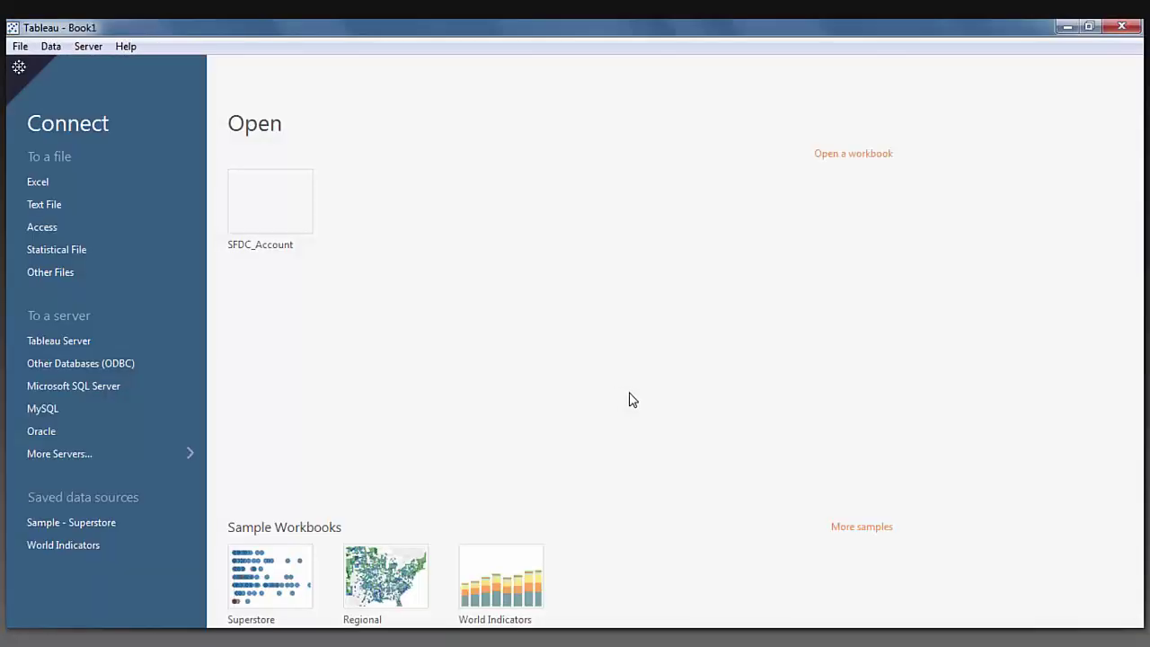
# Connect Tableau to the Spark32 ODBC DSN, log in with the password, and list its tables.
pyautogui.click(134, 363)
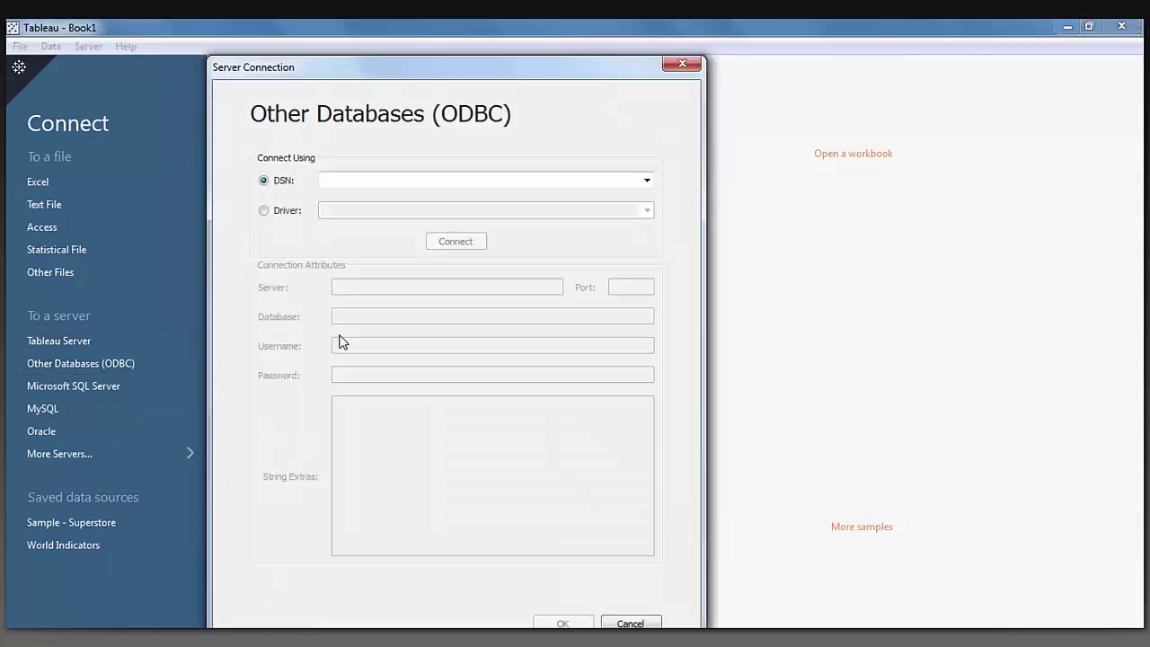
pyautogui.click(647, 180)
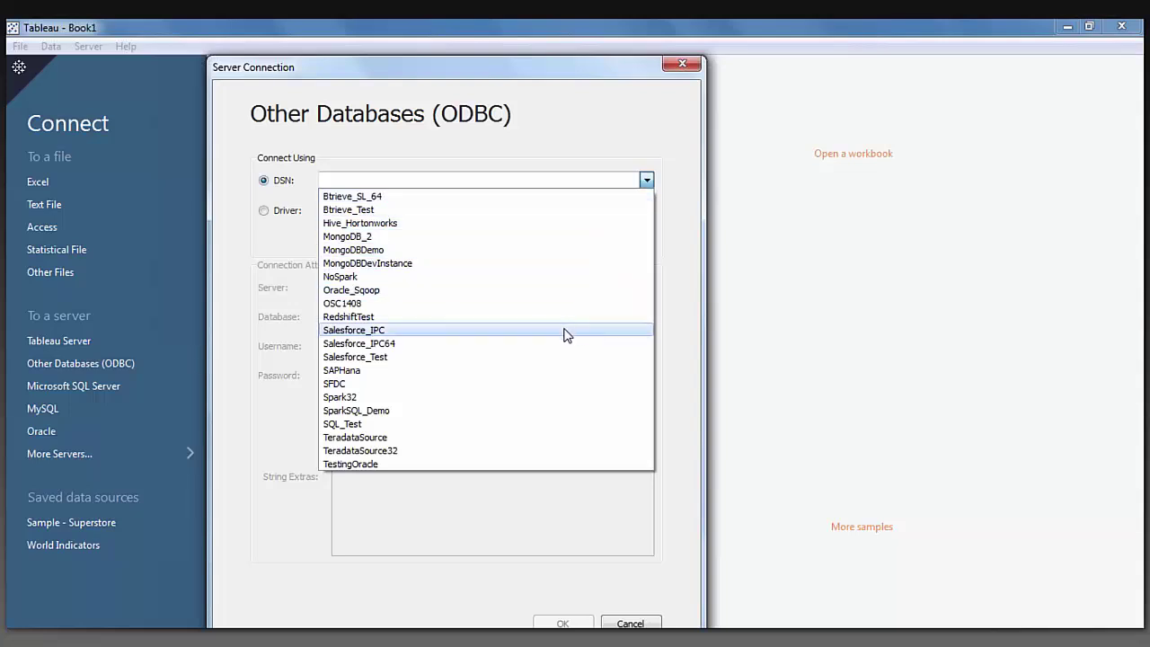
pyautogui.click(565, 397)
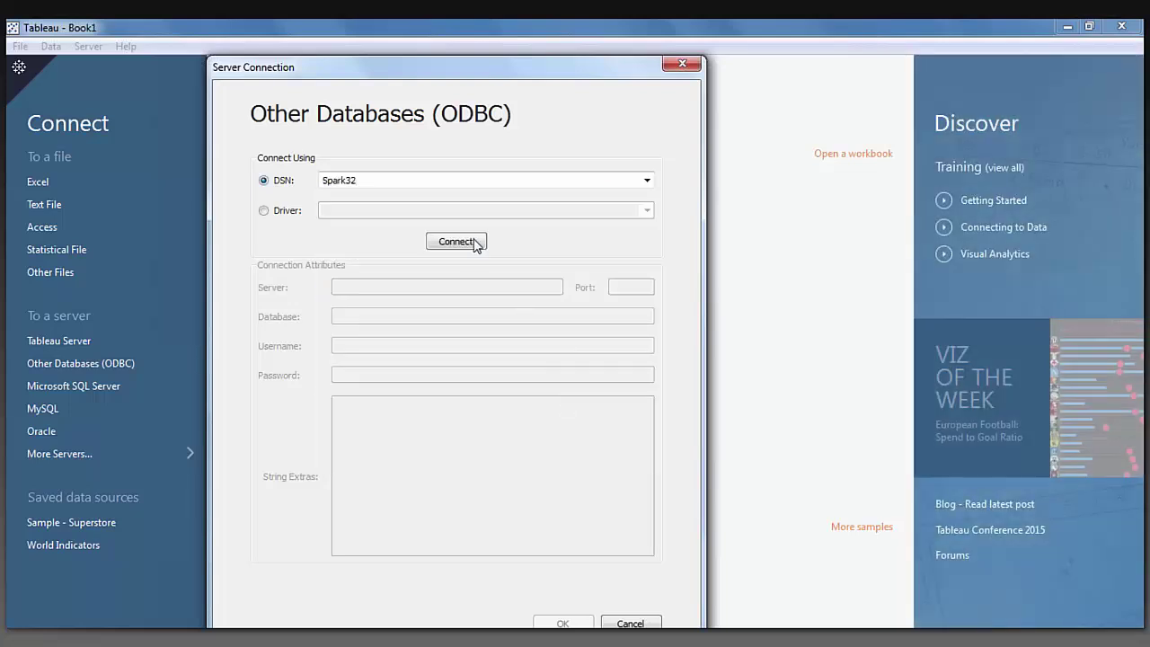
pyautogui.click(456, 242)
pyautogui.write('test')
pyautogui.press('Return')
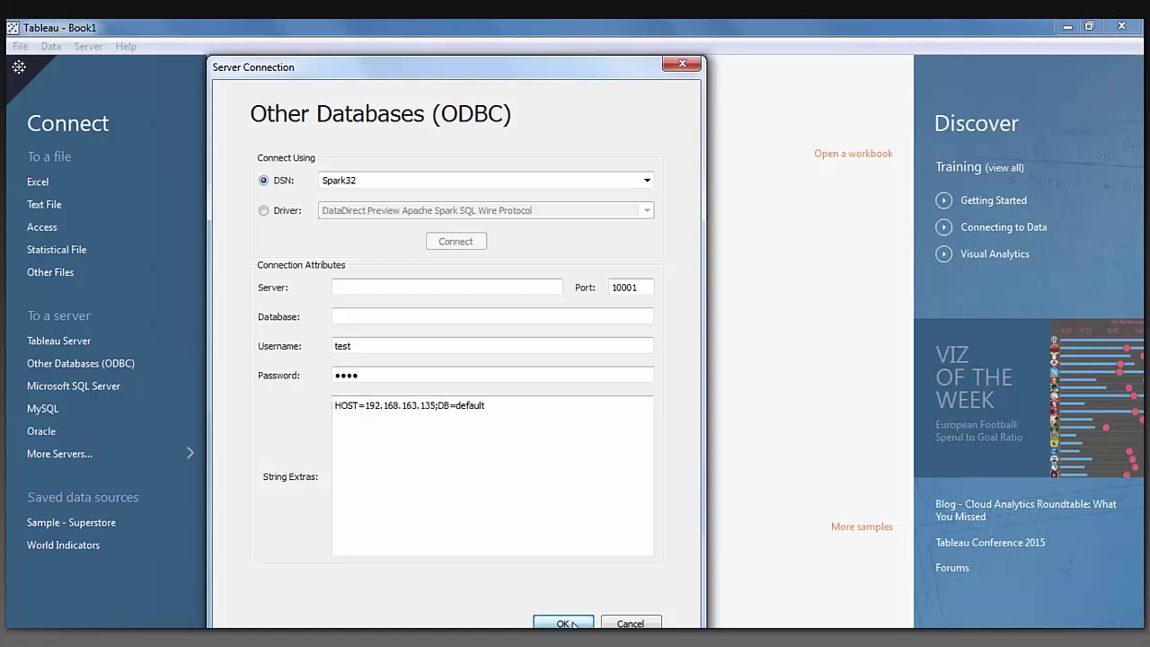
pyautogui.click(564, 623)
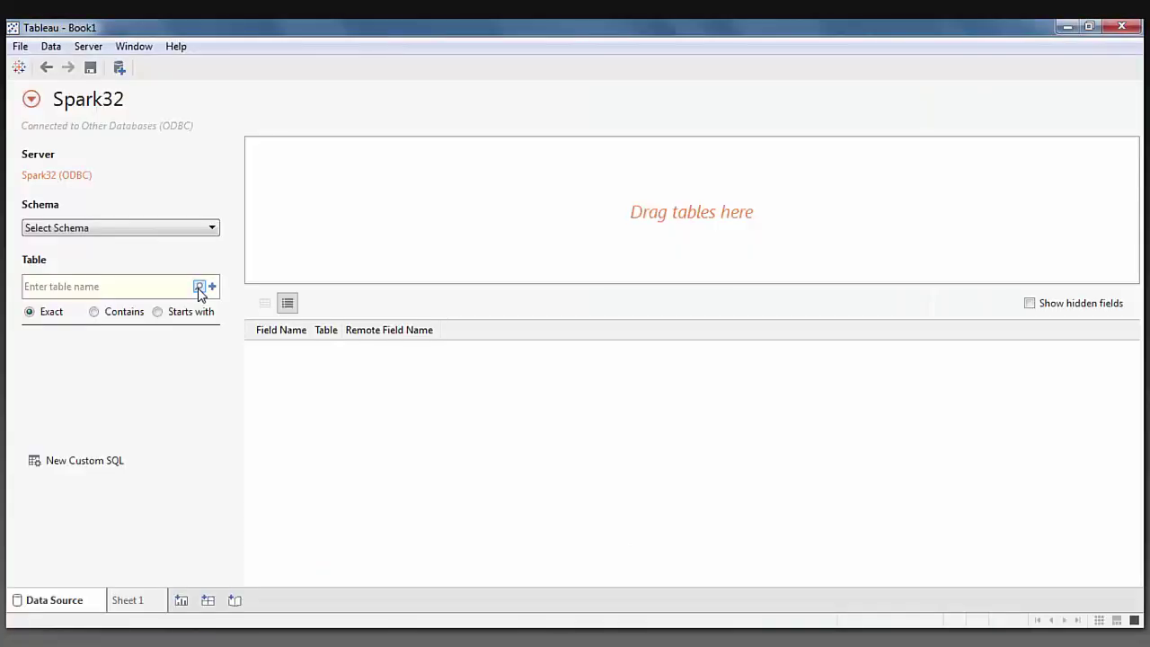
pyautogui.click(200, 287)
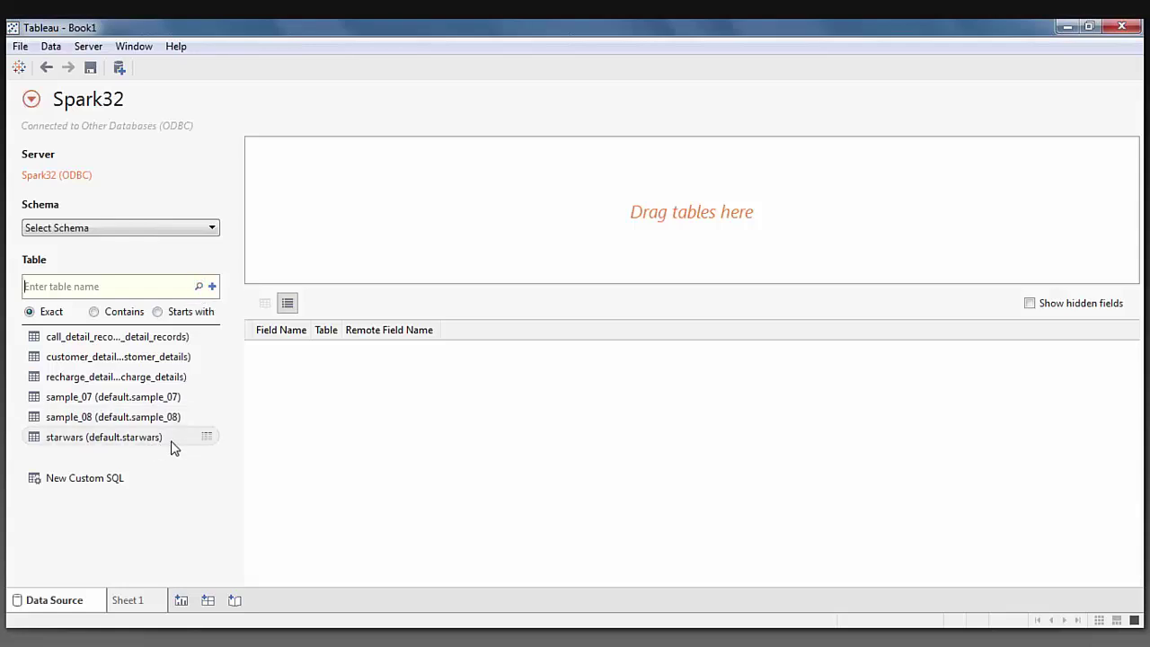
# Add the starwars table as the data source and start a Tableau performance recording.
pyautogui.moveTo(172, 446); pyautogui.dragTo(412, 201)
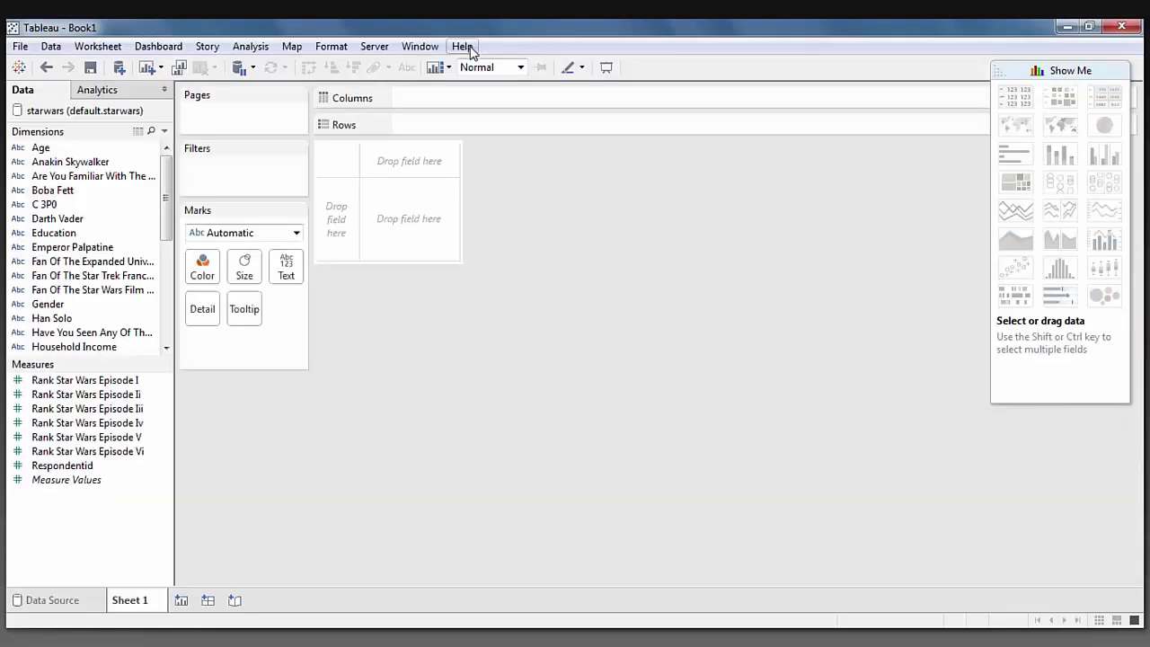
pyautogui.click(463, 46)
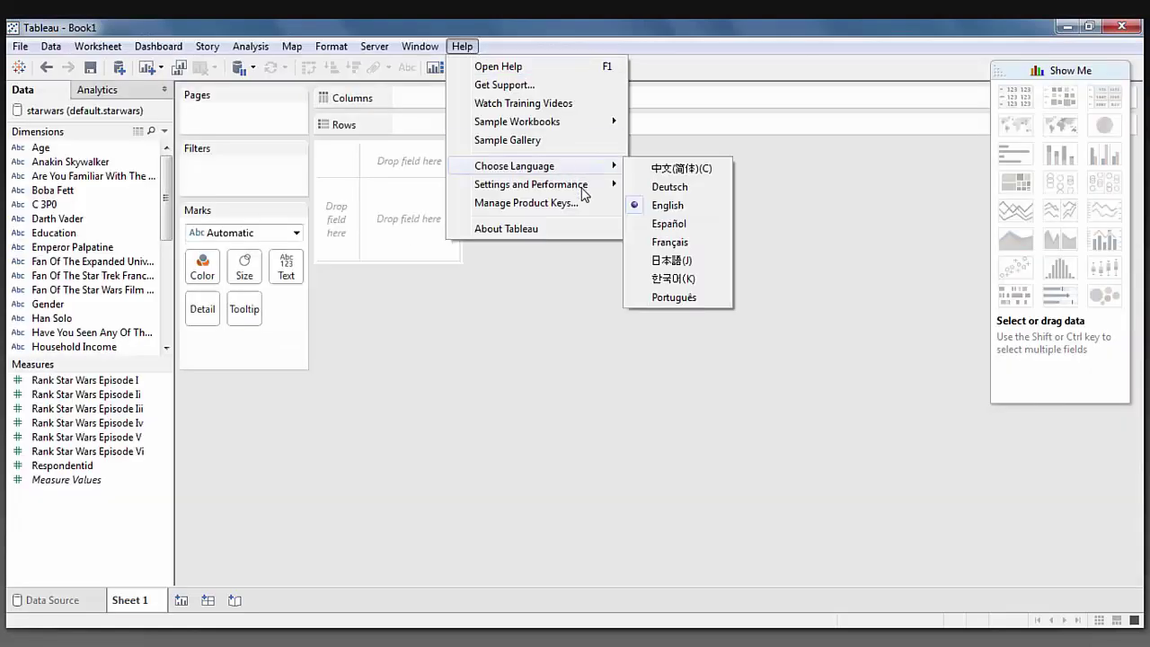
pyautogui.moveTo(581, 195)
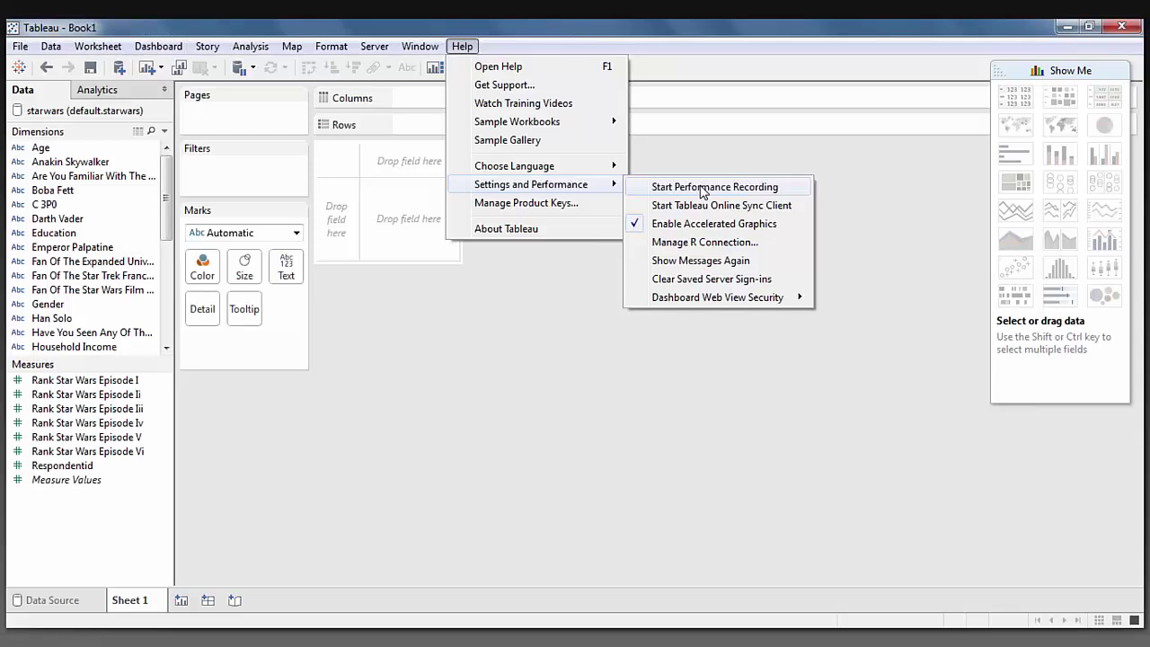
pyautogui.click(703, 188)
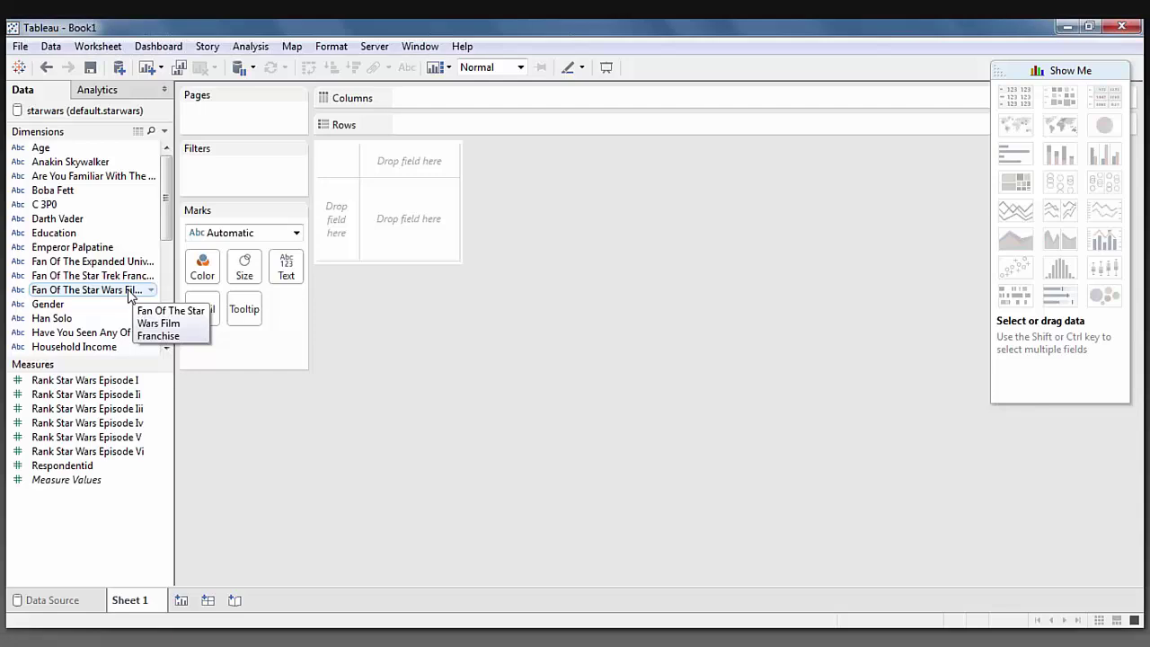
# Put Fan Of The Star Wars Film Franchise on Columns and make Respondentid aggregate as Count by default.
pyautogui.moveTo(129, 297)
pyautogui.mouseDown()
pyautogui.moveTo(449, 218)
pyautogui.moveTo(443, 208)
pyautogui.mouseUp()
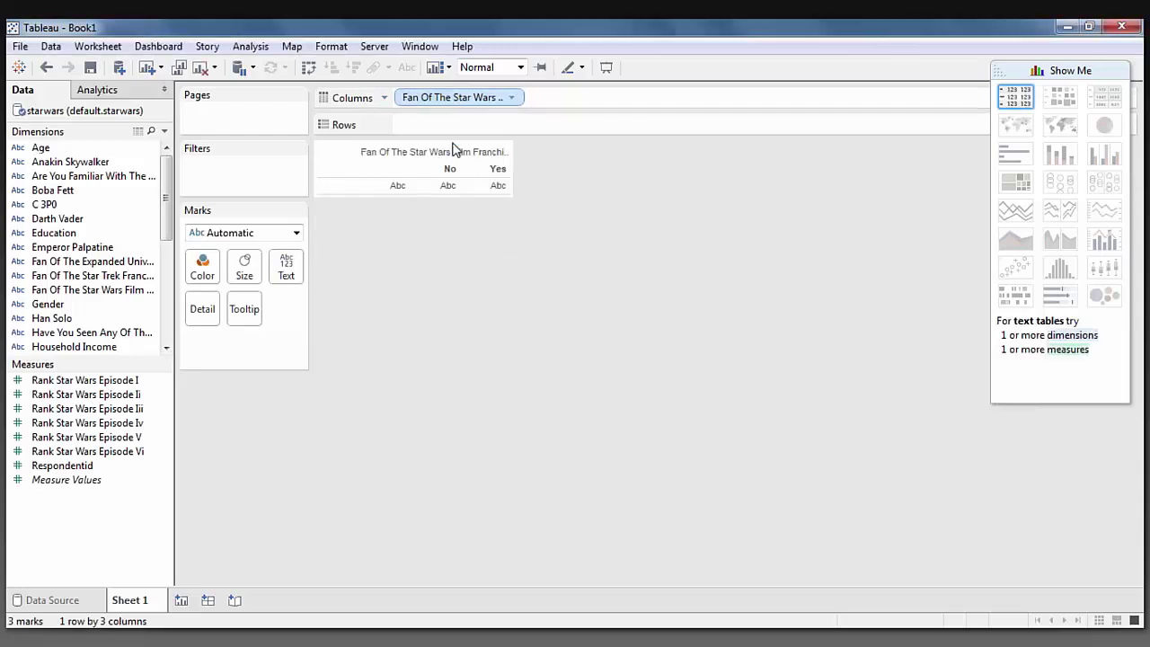
pyautogui.click(95, 467)
pyautogui.rightClick(95, 469)
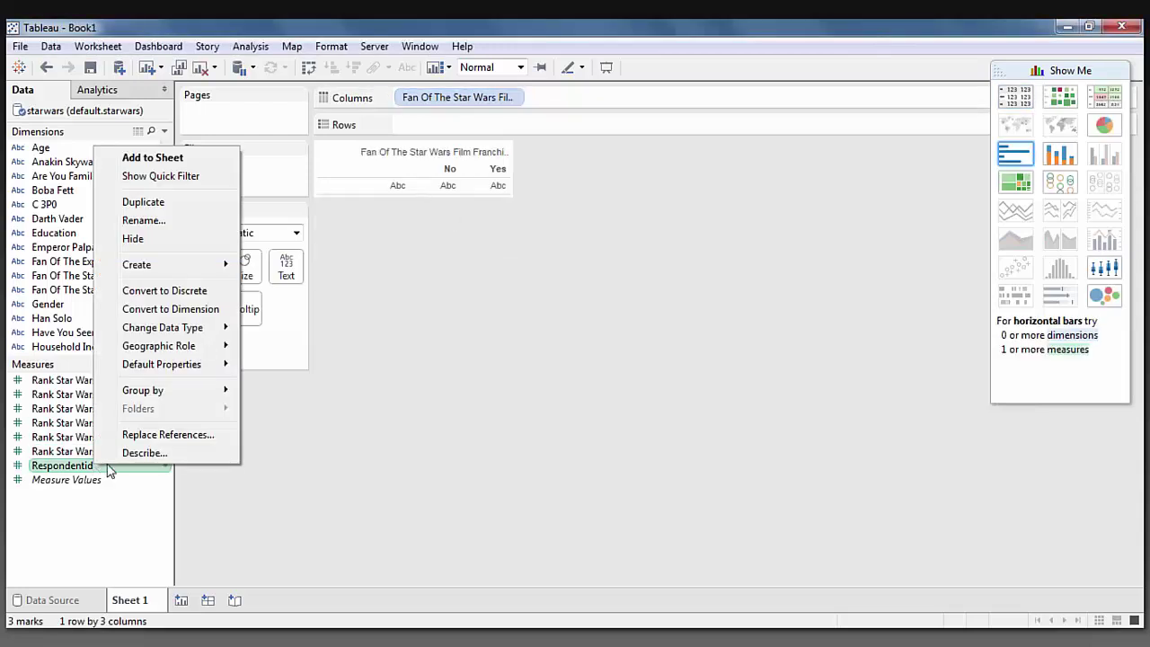
pyautogui.moveTo(208, 362)
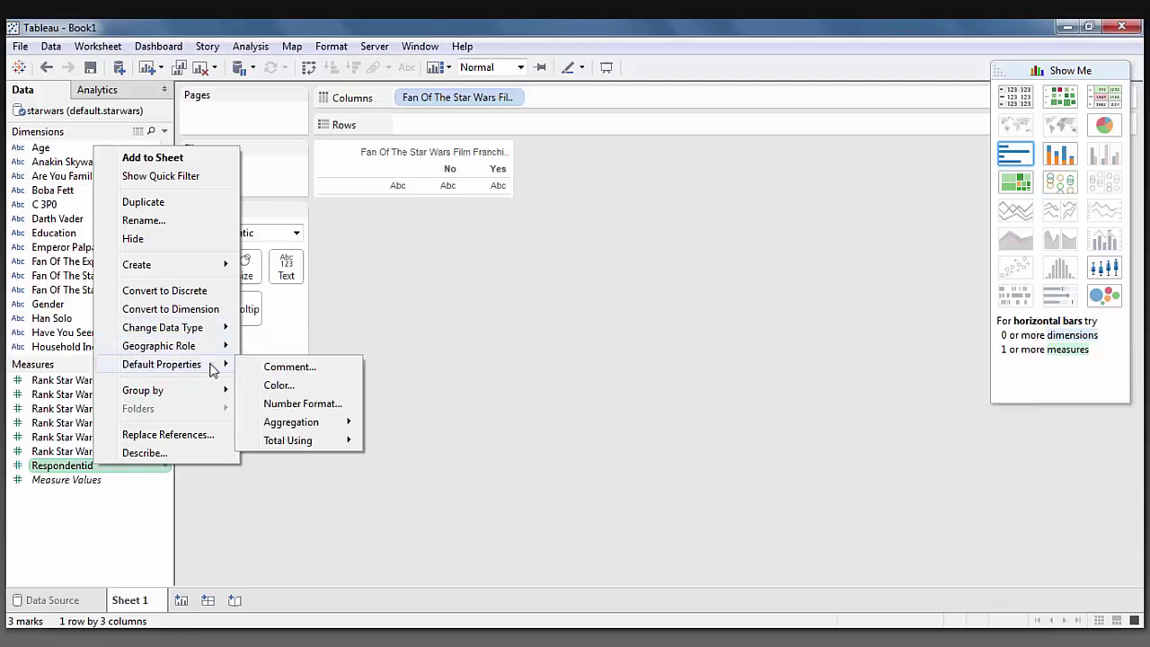
pyautogui.moveTo(308, 424)
pyautogui.click(438, 465)
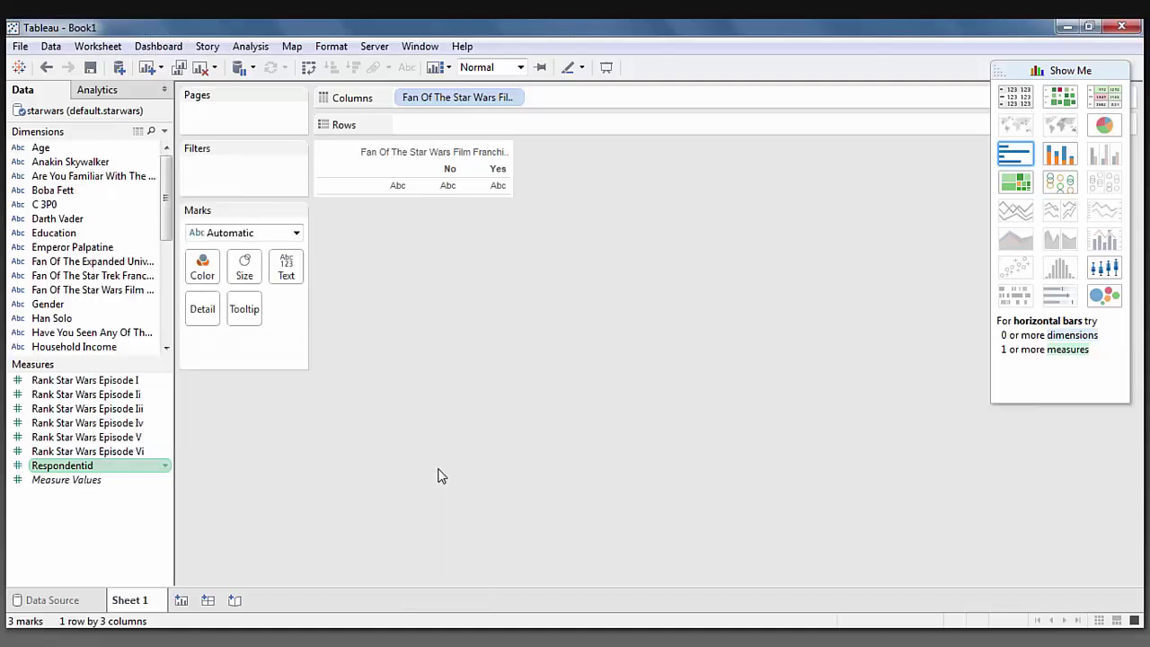
# Chart respondent counts on Rows: 350 blank, 284 No, 552 Yes.
pyautogui.moveTo(135, 468); pyautogui.dragTo(452, 123)
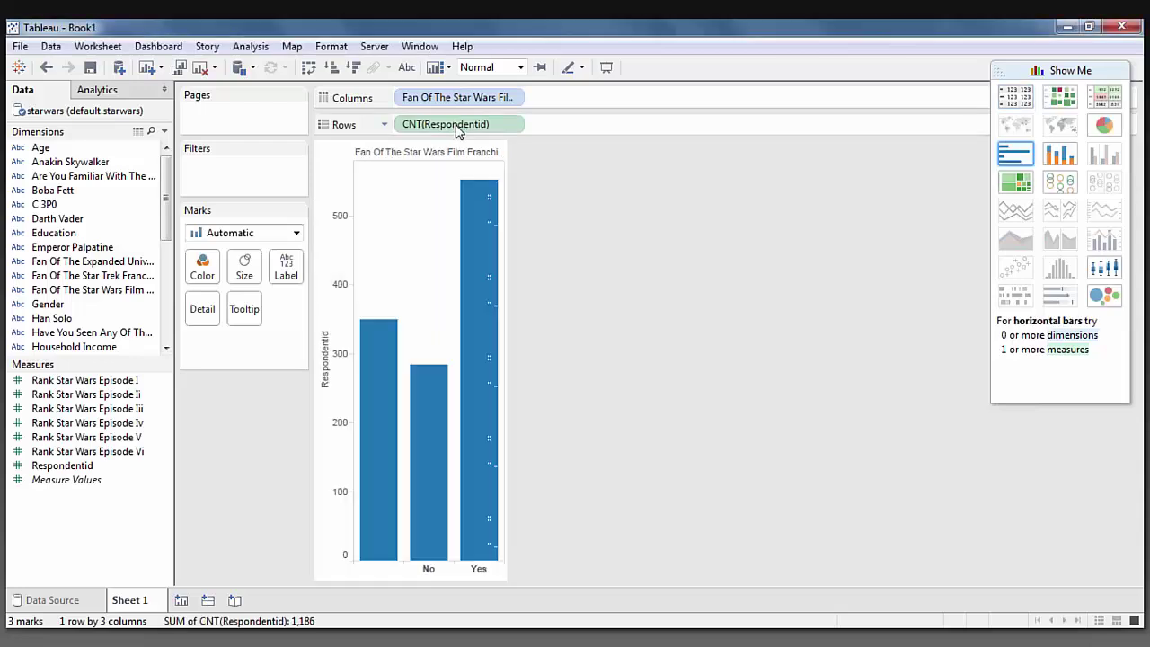
pyautogui.moveTo(476, 189)
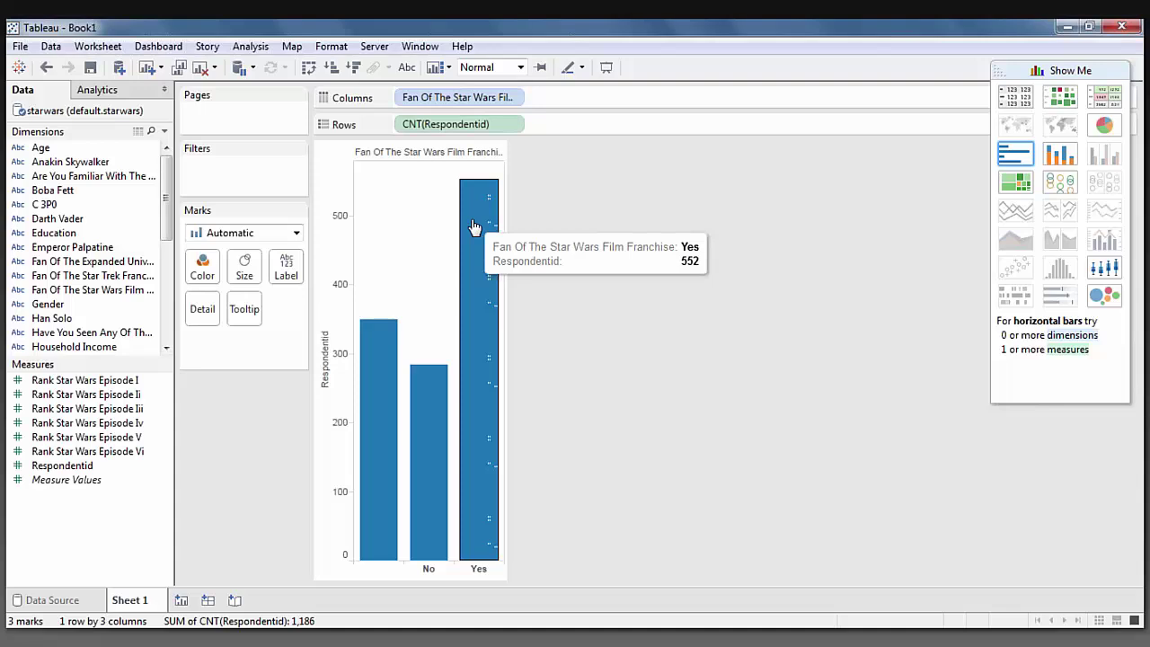
pyautogui.moveTo(429, 381)
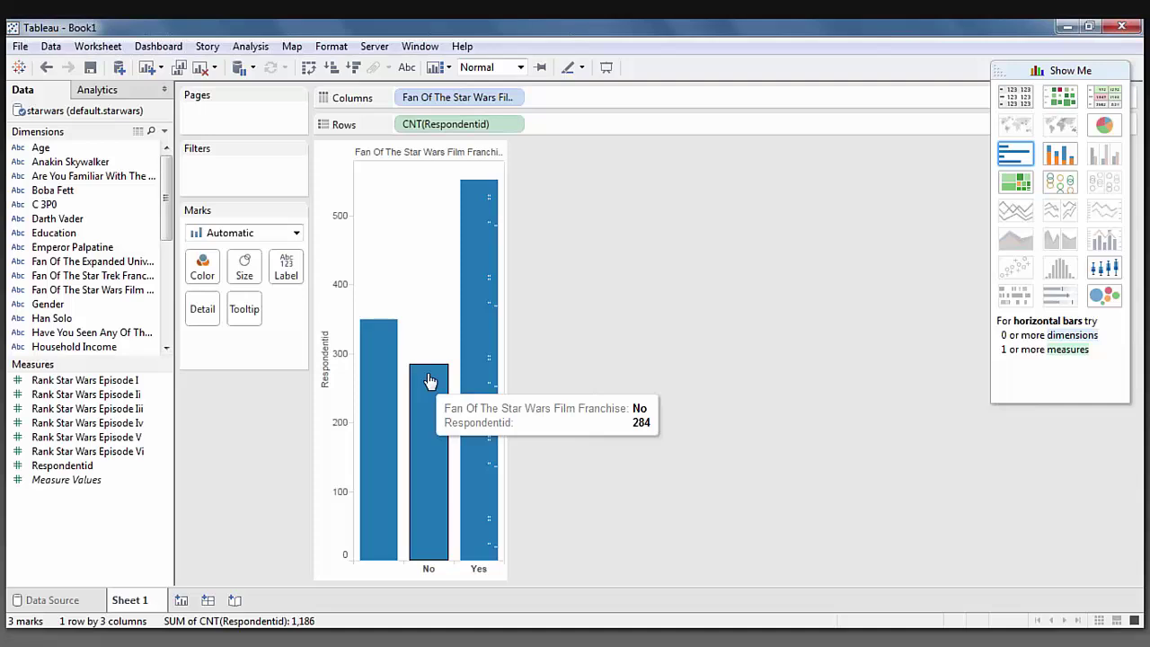
pyautogui.moveTo(384, 381)
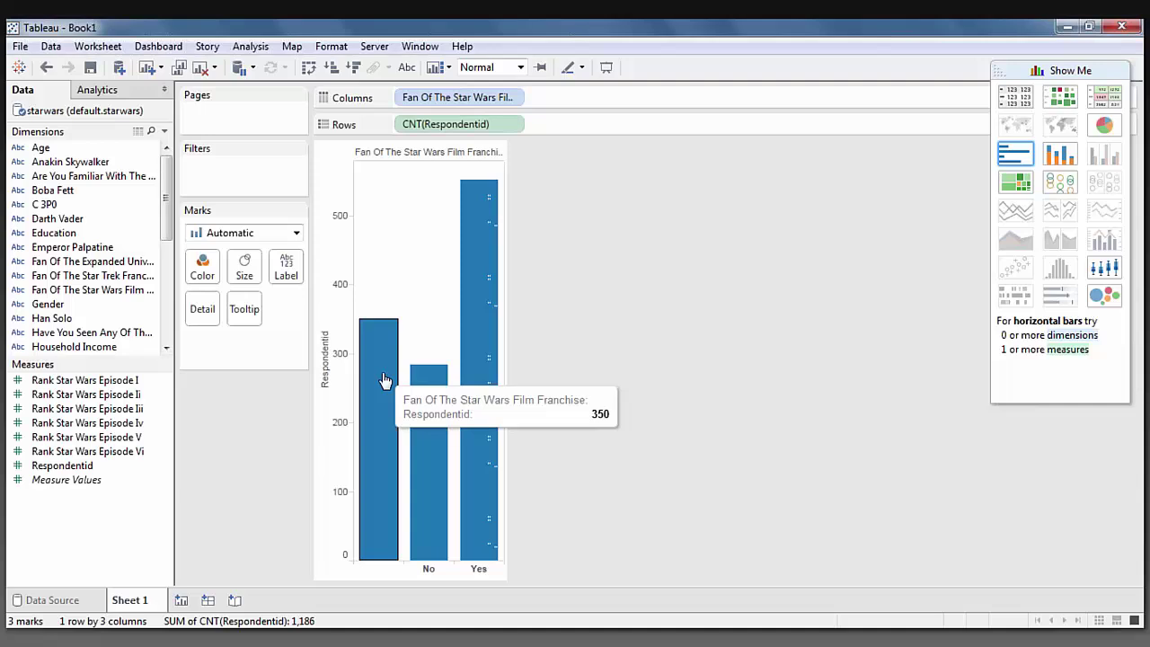
# Select the six Rank Star Wars Episode measures and exclude the blank-answer bar, leaving No (284) and Yes (552).
pyautogui.click(84, 380)
pyautogui.keyDown('shift'); pyautogui.click(87, 451); pyautogui.keyUp('shift')
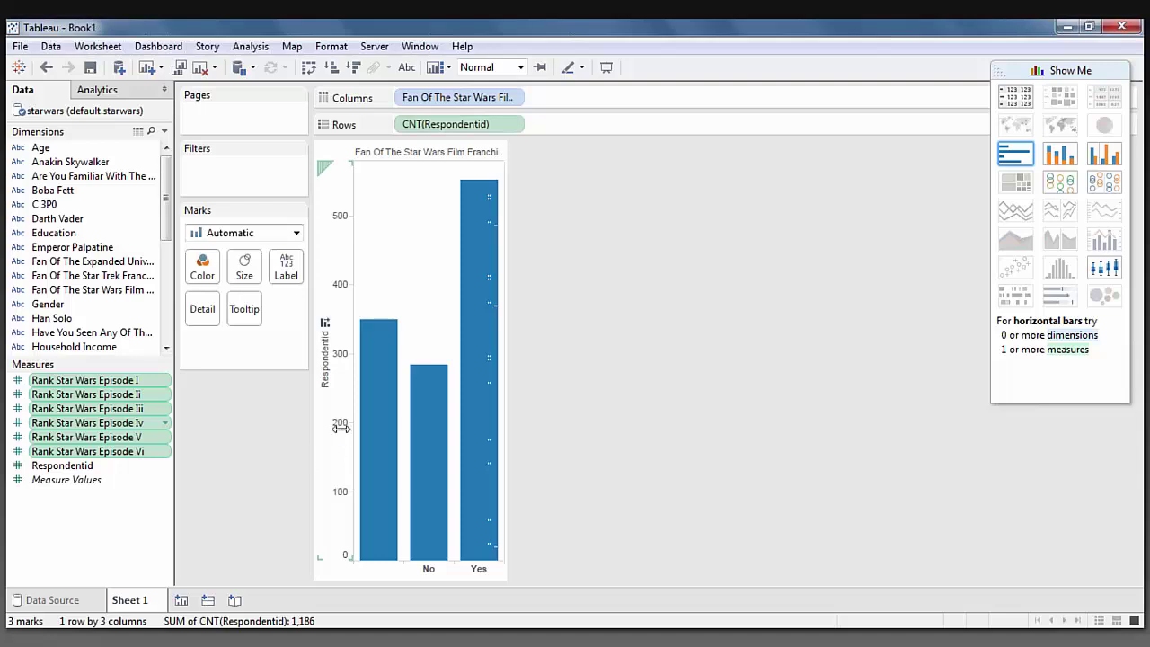
pyautogui.rightClick(376, 391)
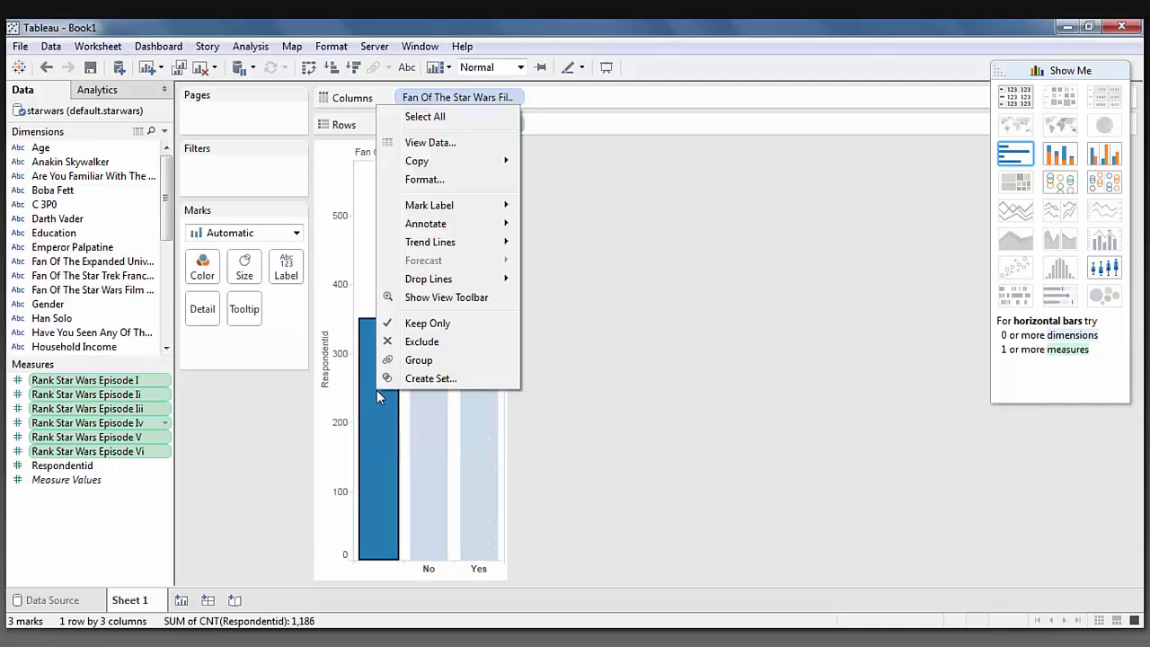
pyautogui.click(395, 341)
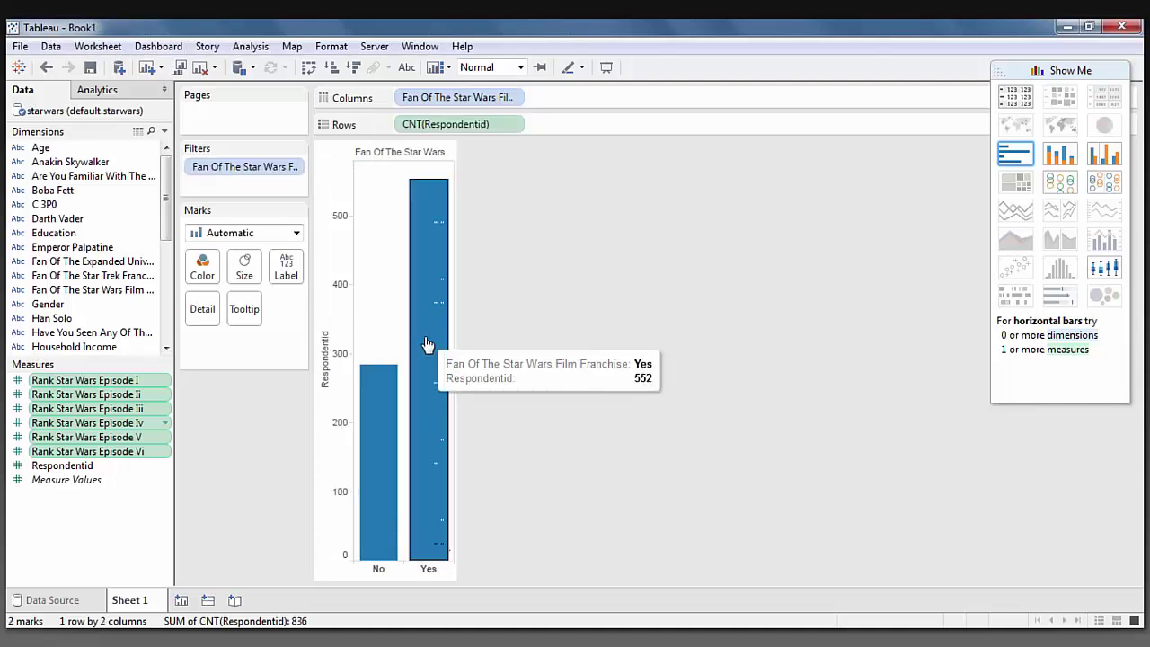
pyautogui.rightClick(147, 406)
pyautogui.moveTo(253, 547)
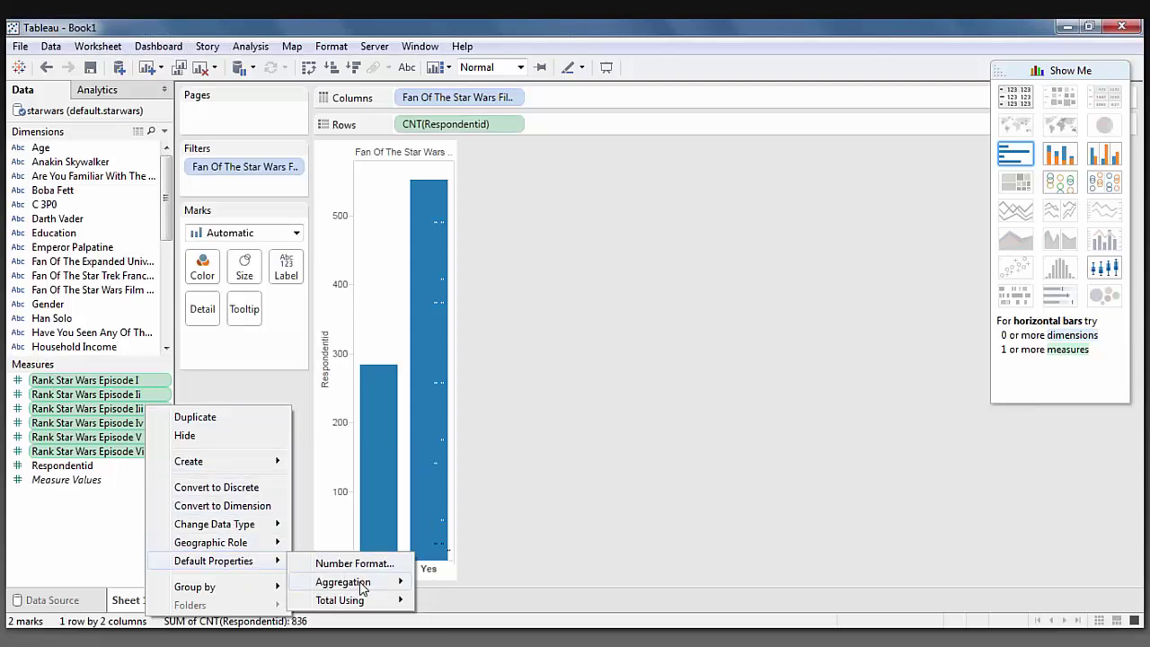
# Replace the respondent count with average ranks of Episodes I–VI as side-by-side bars by fandom.
pyautogui.moveTo(406, 584)
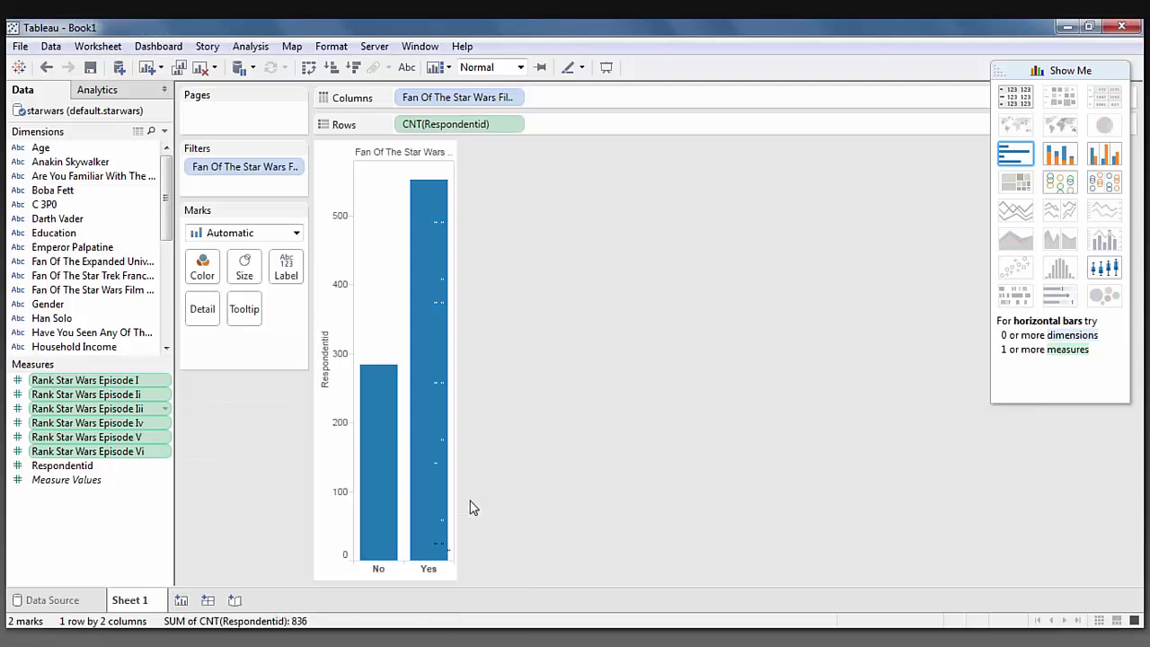
pyautogui.moveTo(475, 126); pyautogui.dragTo(41, 187)
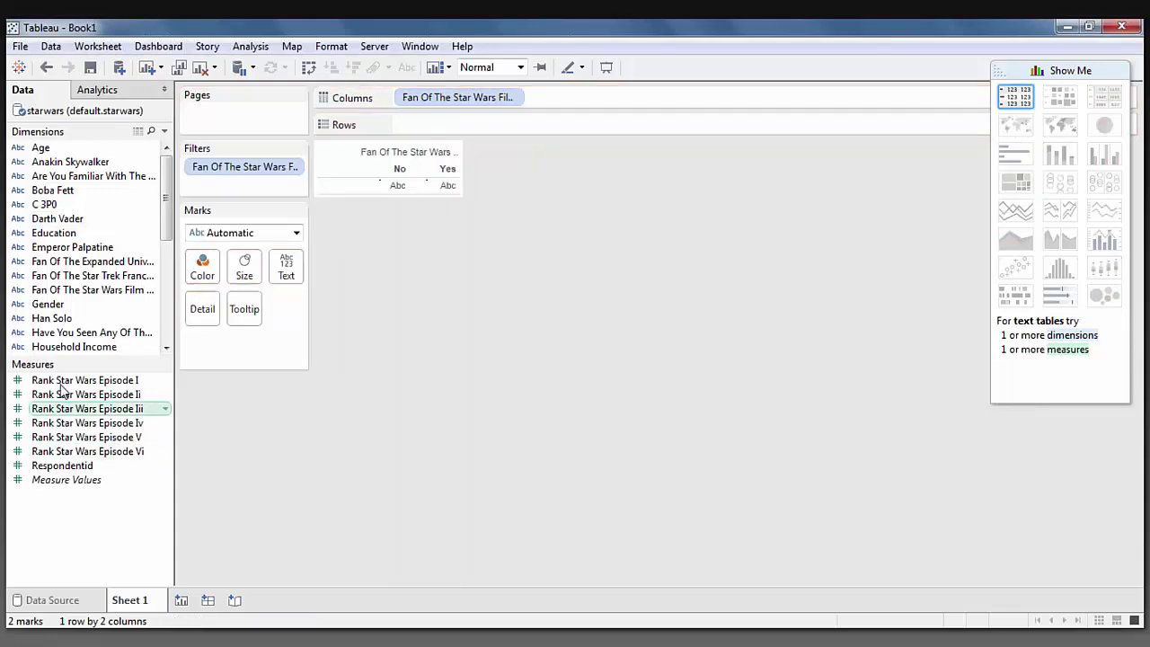
pyautogui.click(61, 380)
pyautogui.keyDown('shift'); pyautogui.click(89, 451); pyautogui.keyUp('shift')
pyautogui.moveTo(169, 429); pyautogui.dragTo(429, 125)
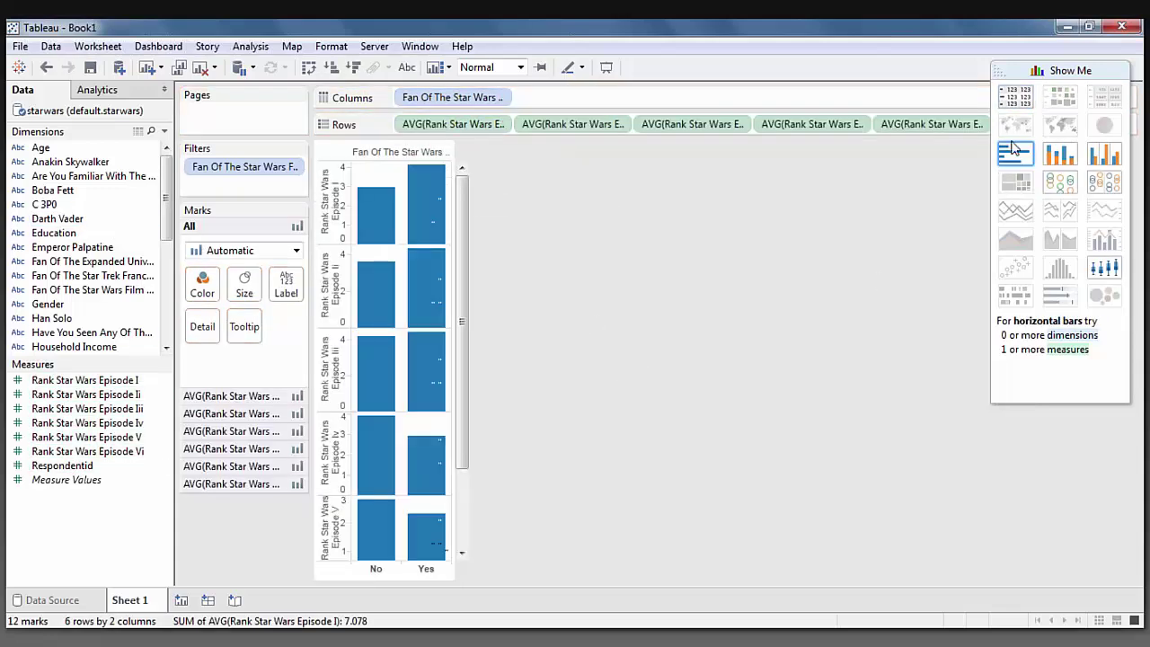
pyautogui.click(1063, 155)
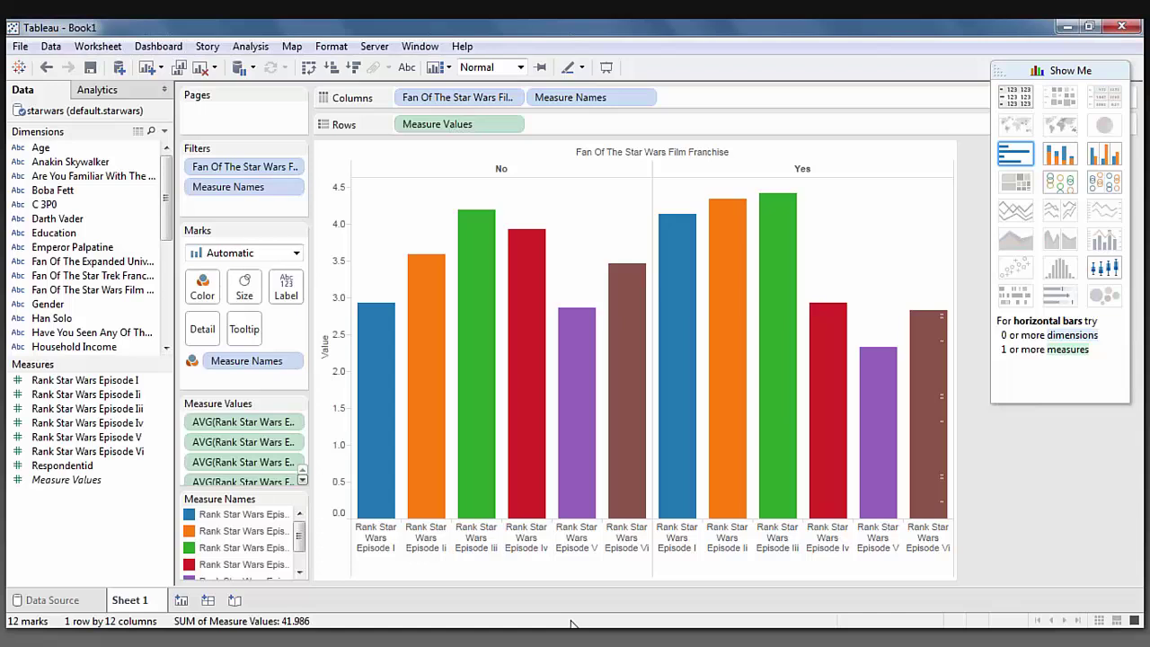
pyautogui.moveTo(894, 362)
pyautogui.moveTo(582, 353)
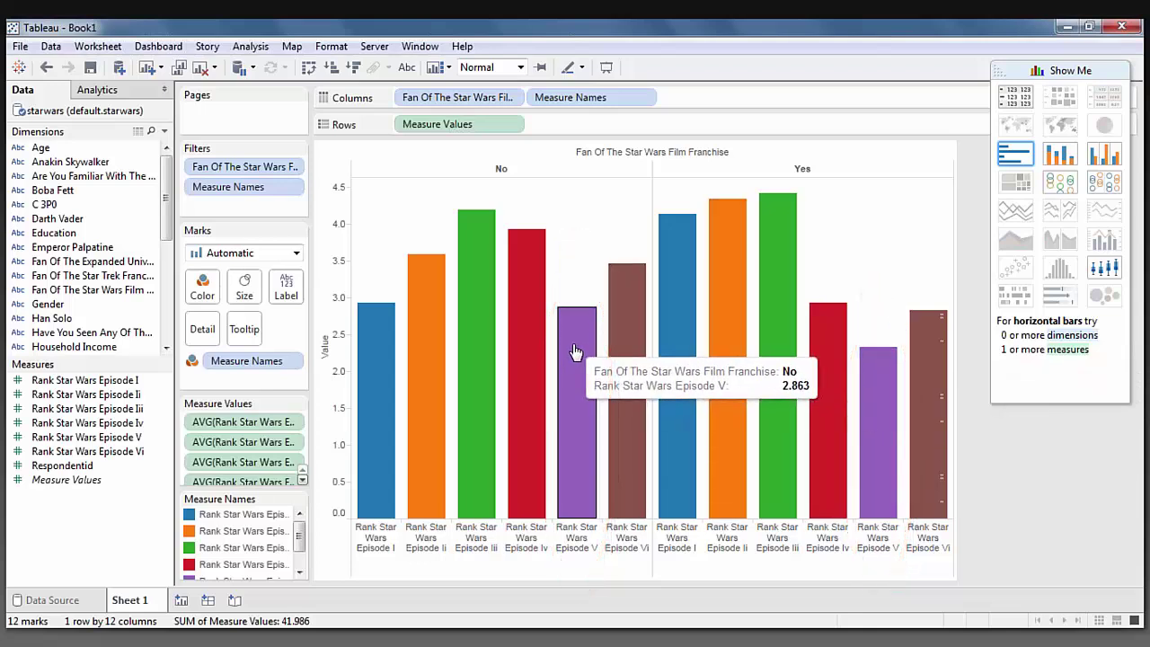
# Stop the performance recording and inspect the generated Spark SQL query in the Performance Summary.
pyautogui.click(461, 45)
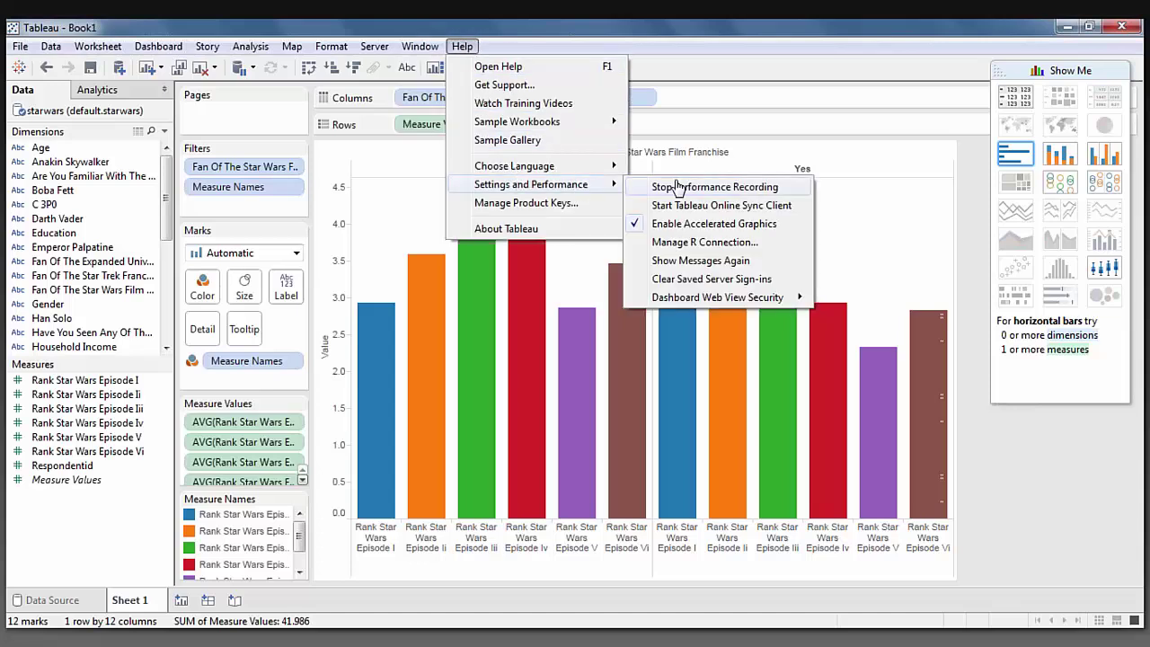
pyautogui.click(665, 185)
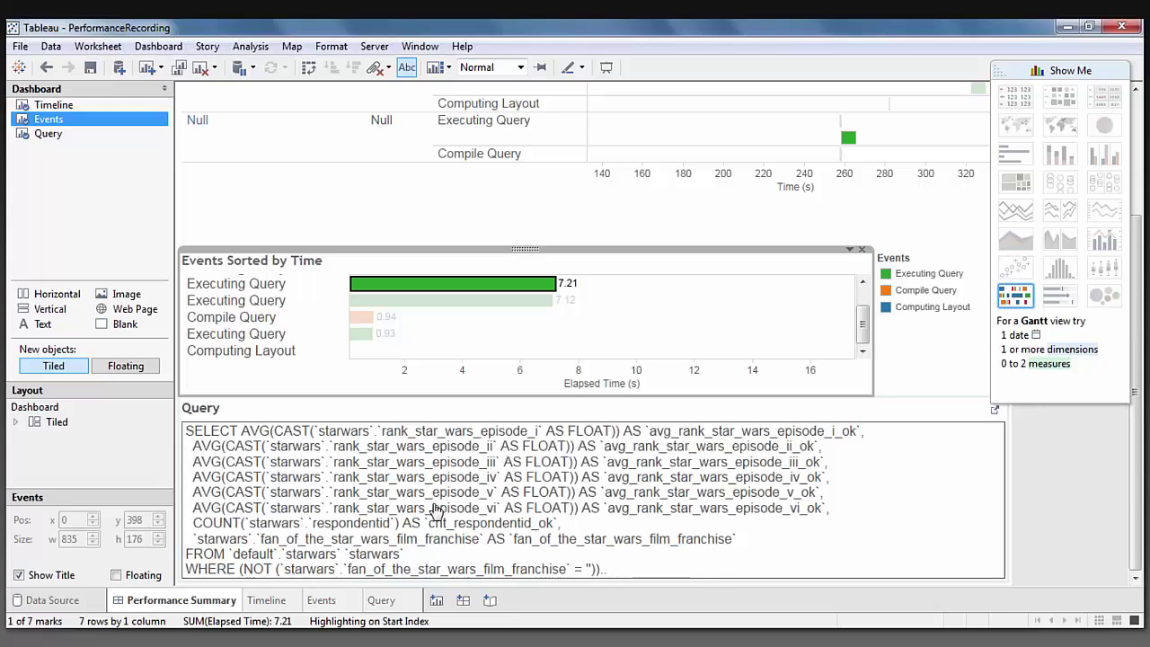
pyautogui.click(290, 445)
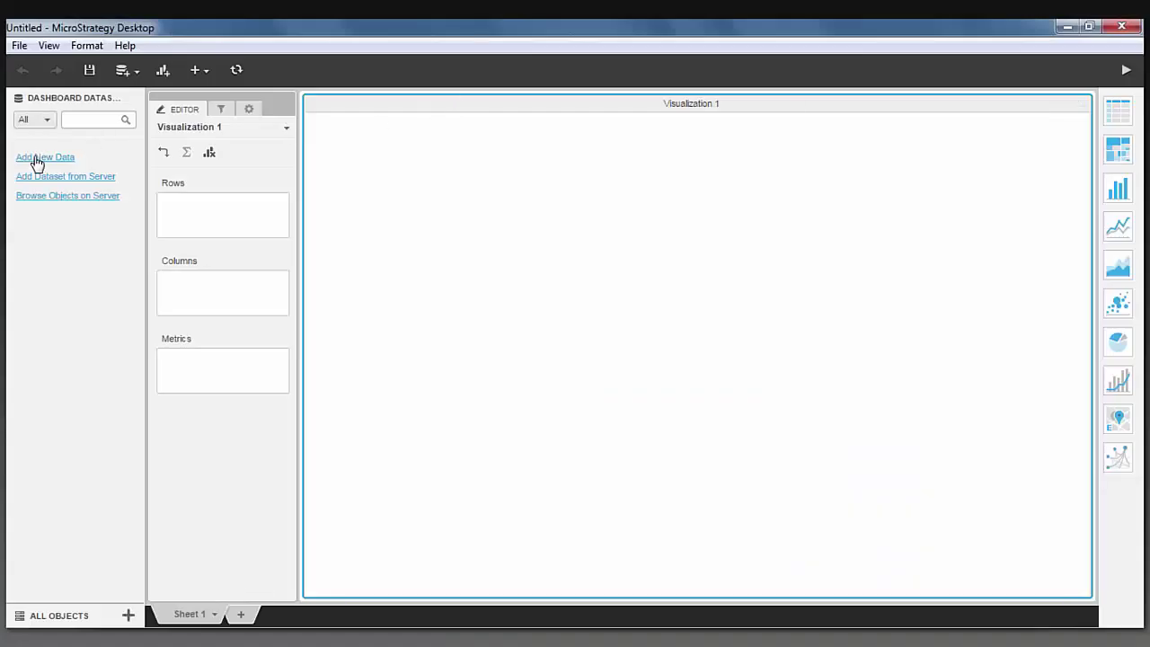
# Begin a Database import with Pick Tables in a new dashboard and add a new data source.
pyautogui.click(36, 160)
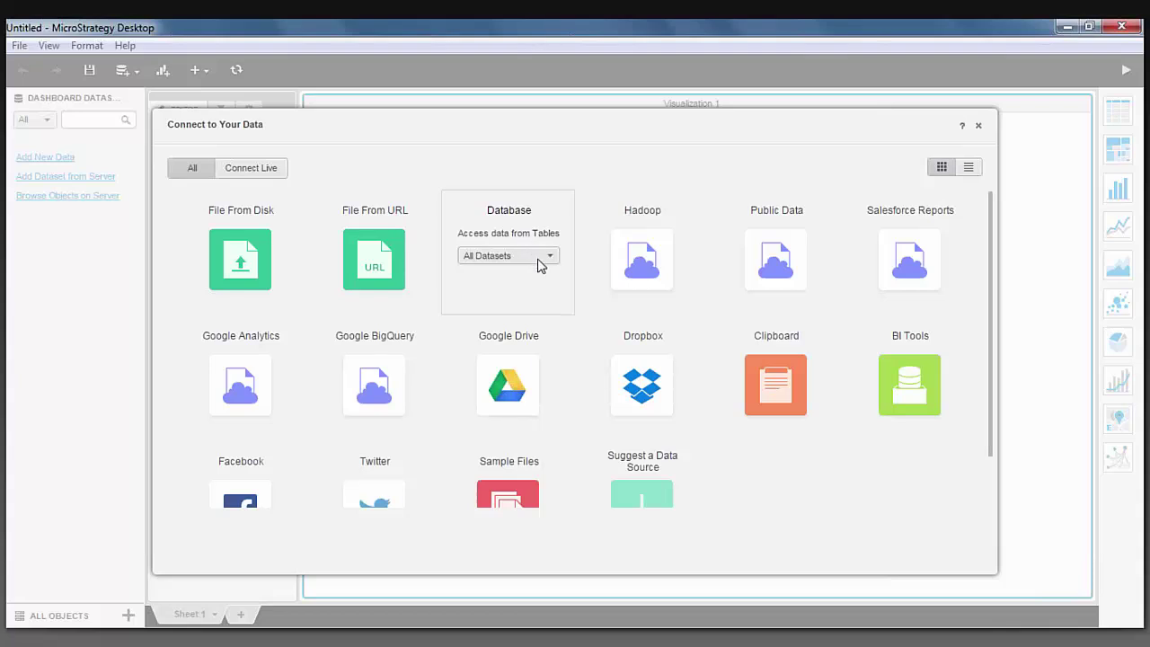
pyautogui.click(508, 296)
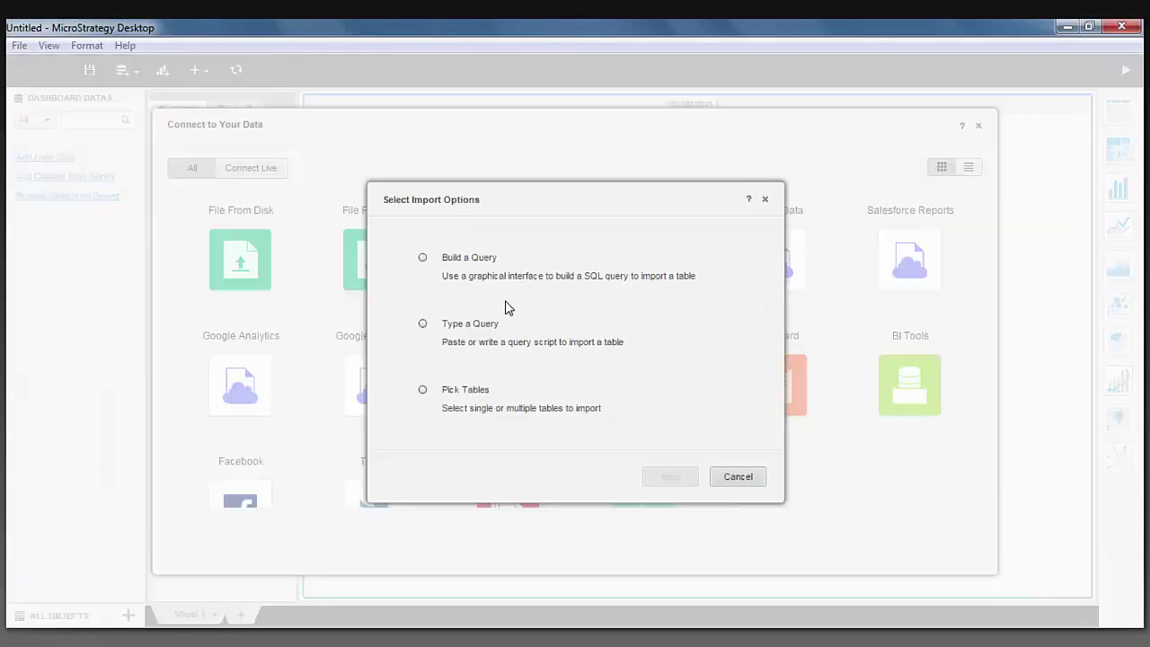
pyautogui.click(462, 395)
pyautogui.click(671, 476)
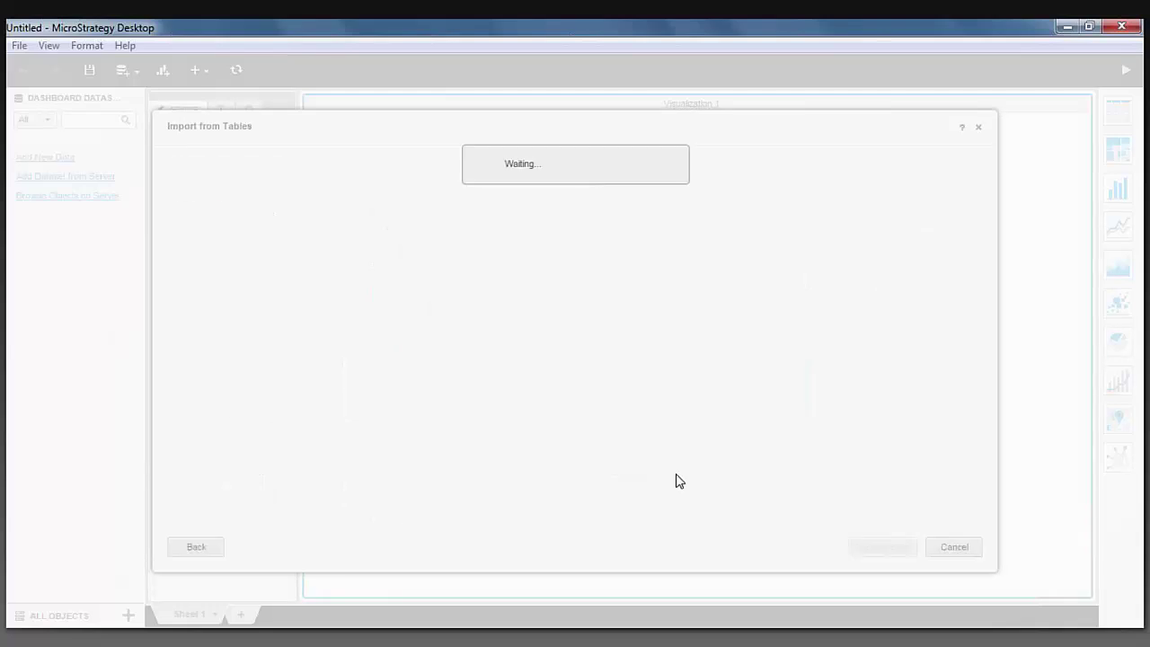
pyautogui.click(230, 253)
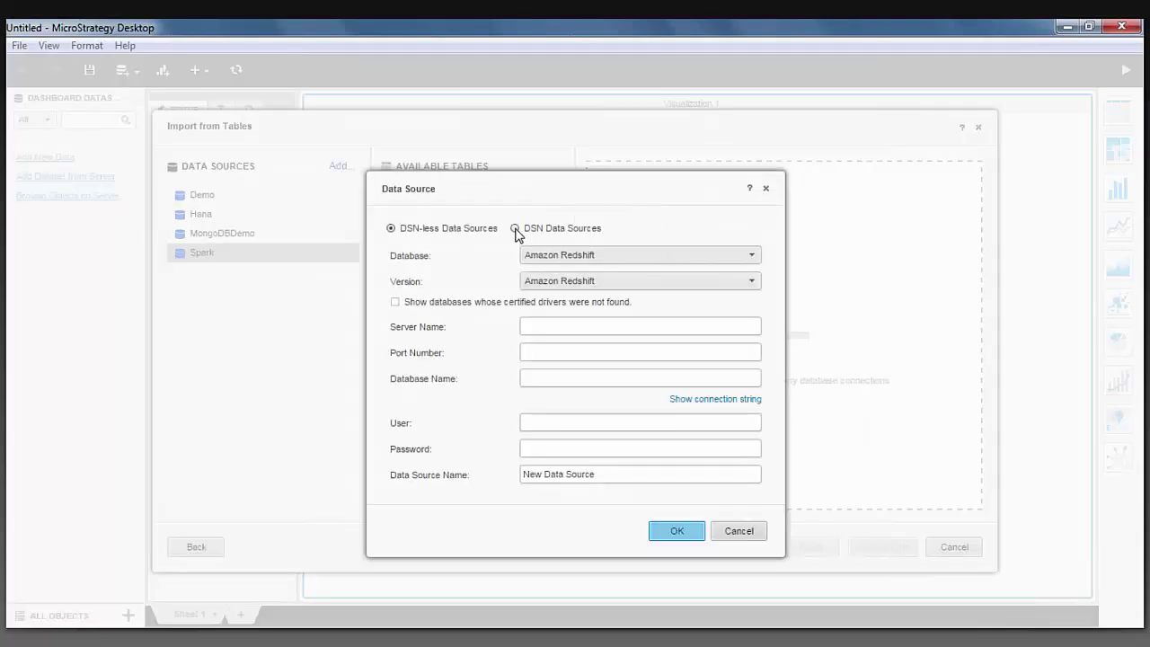
# Create the Spark64 data source from the SparkSQL_Demo DSN with version Generic DBMS.
pyautogui.click(515, 229)
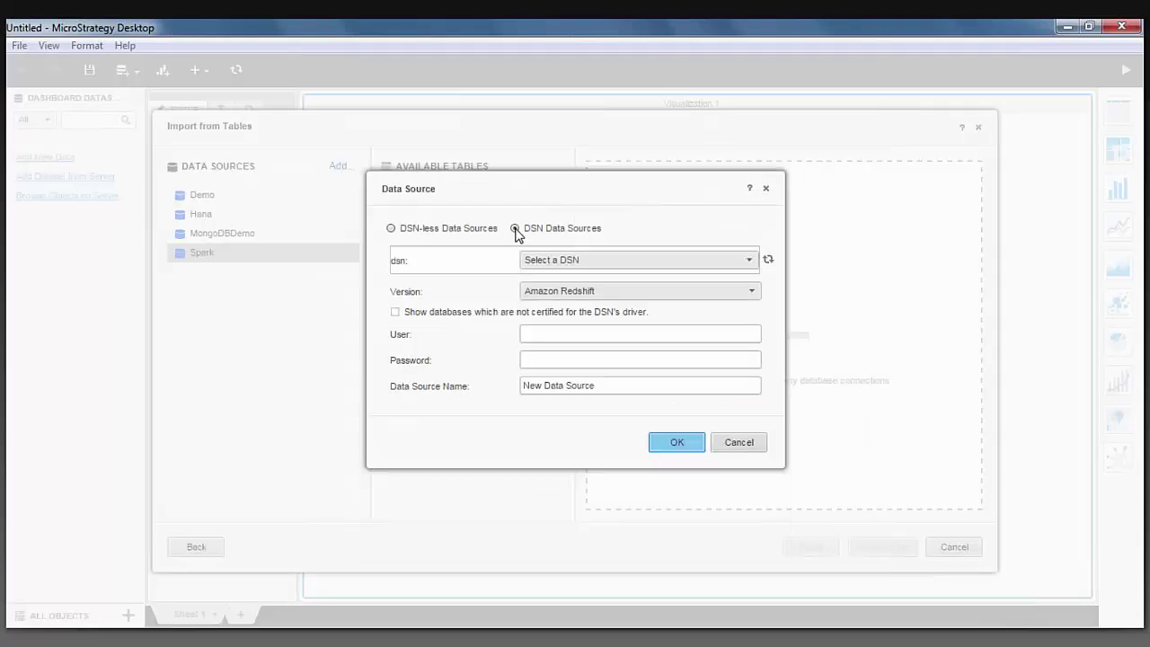
pyautogui.click(651, 265)
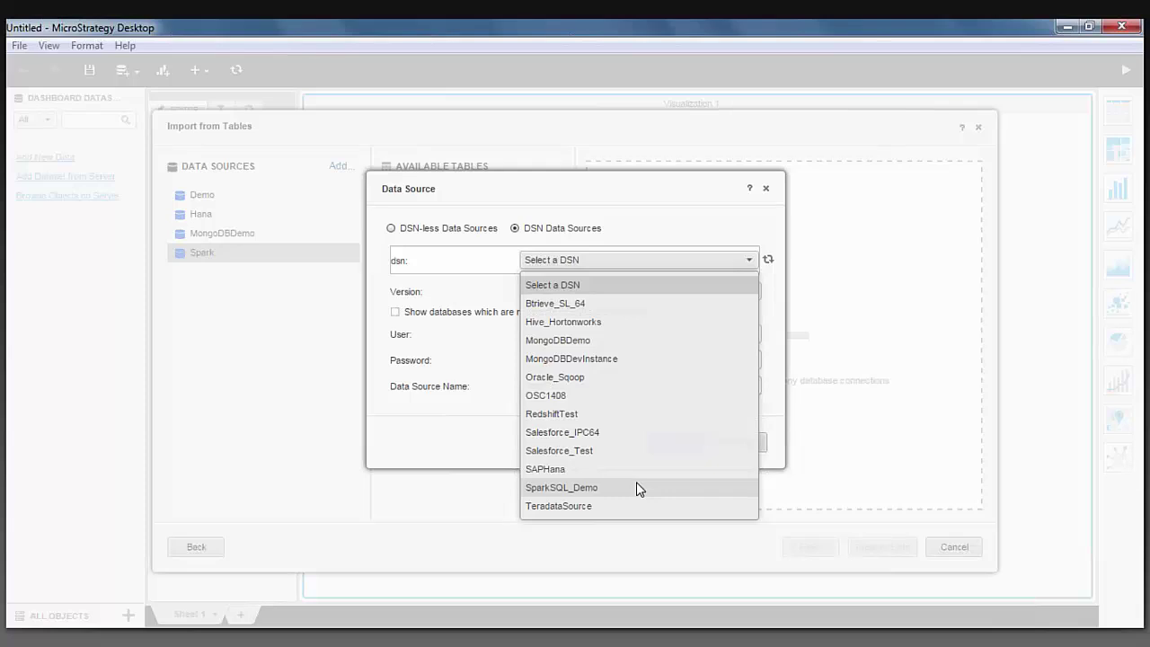
pyautogui.click(636, 488)
pyautogui.click(637, 293)
pyautogui.scroll(-3, 610, 476)
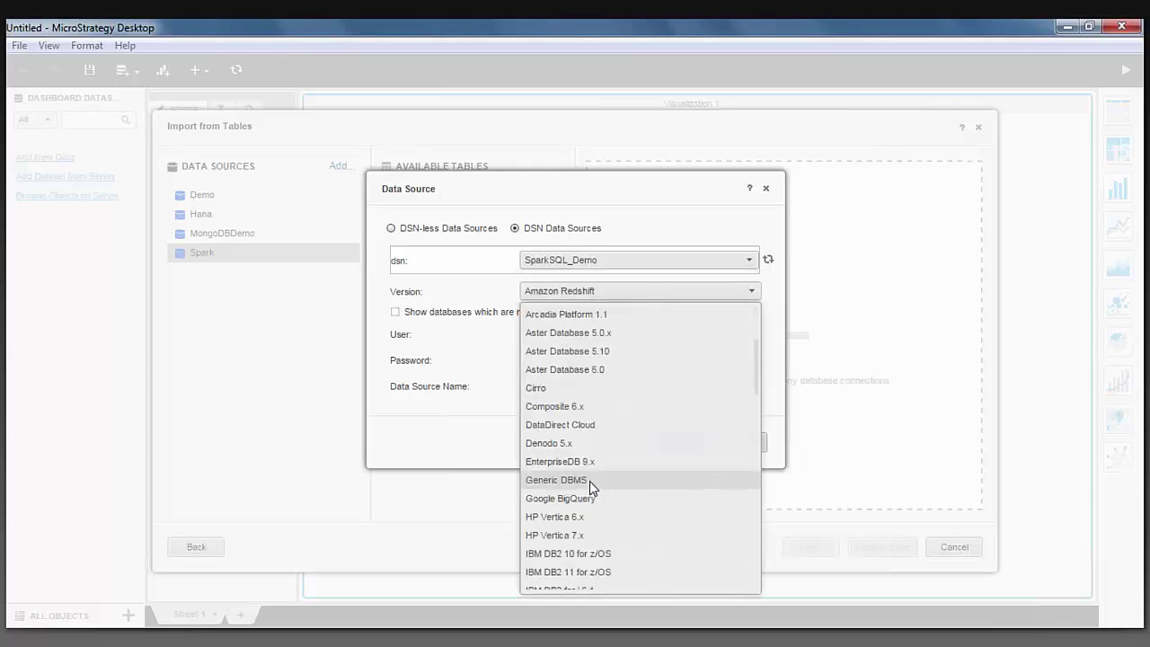
pyautogui.click(589, 480)
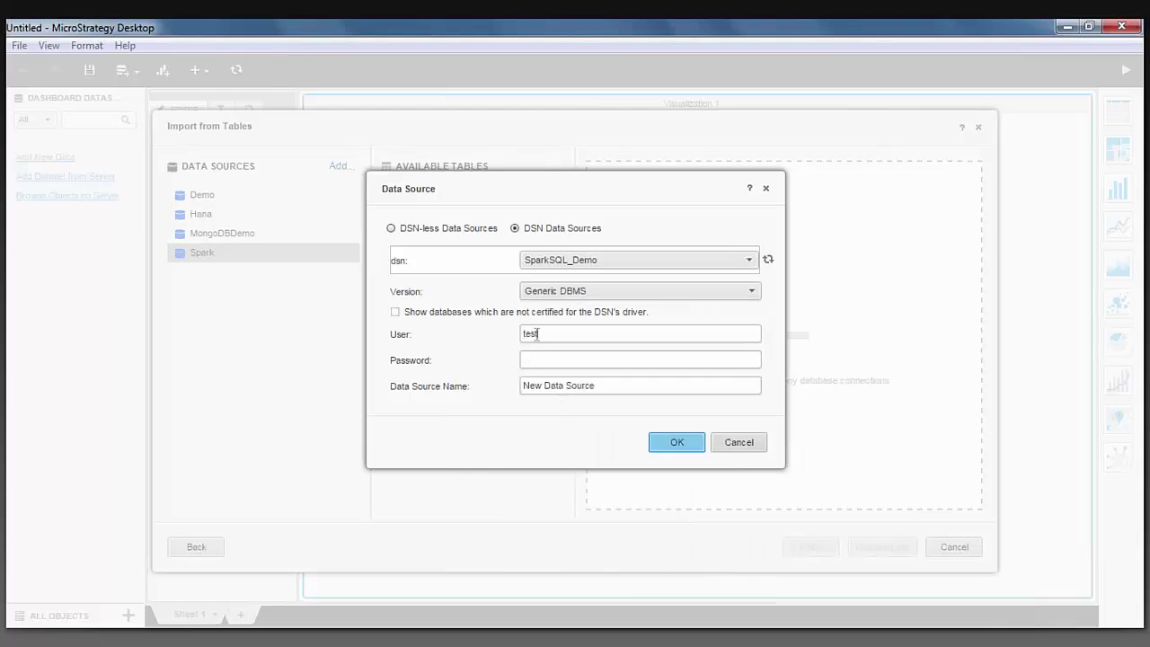
pyautogui.press('Tab')
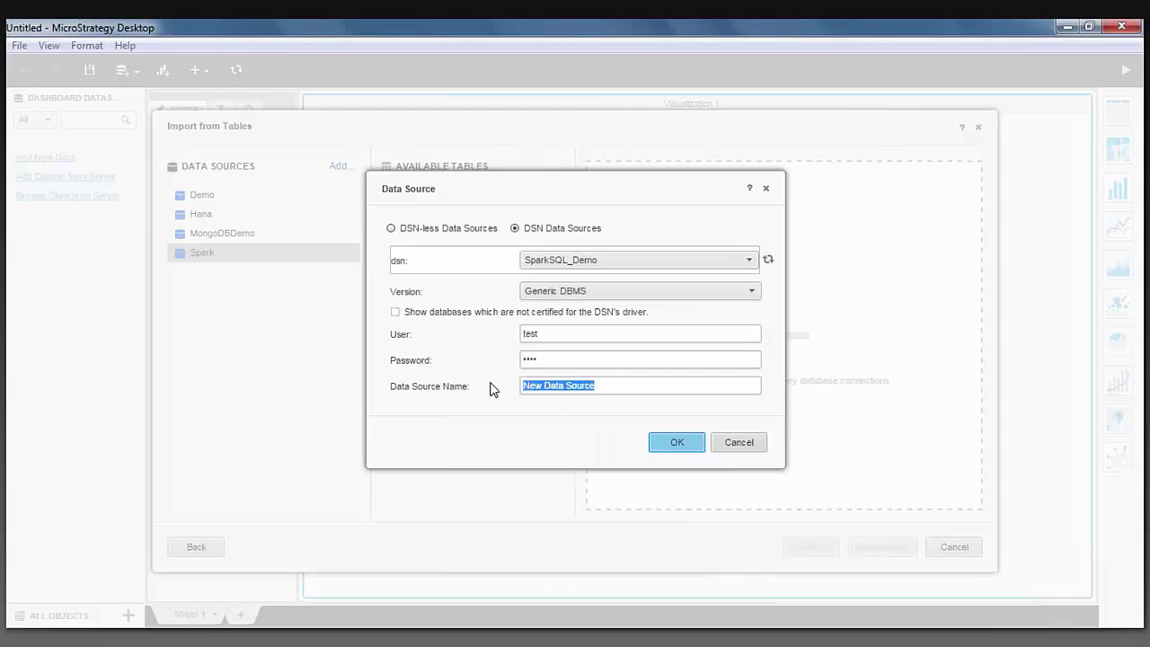
pyautogui.write('Spark64')
pyautogui.click(681, 441)
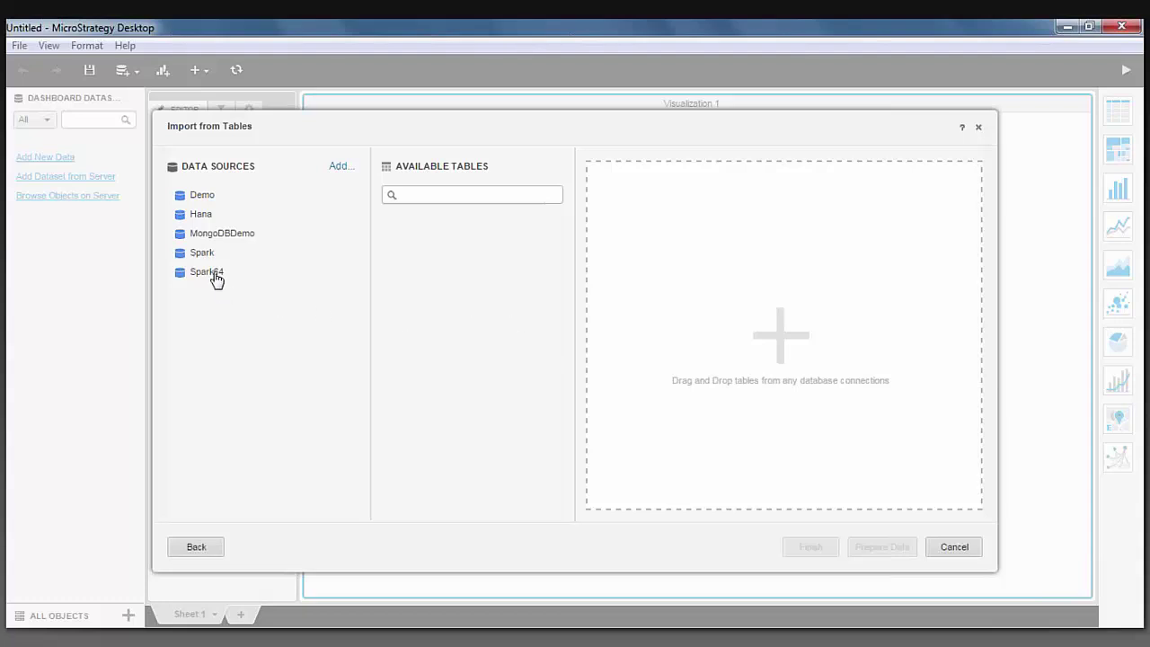
# Import the starwars table from Spark64's default namespace and connect live.
pyautogui.click(215, 275)
pyautogui.click(554, 197)
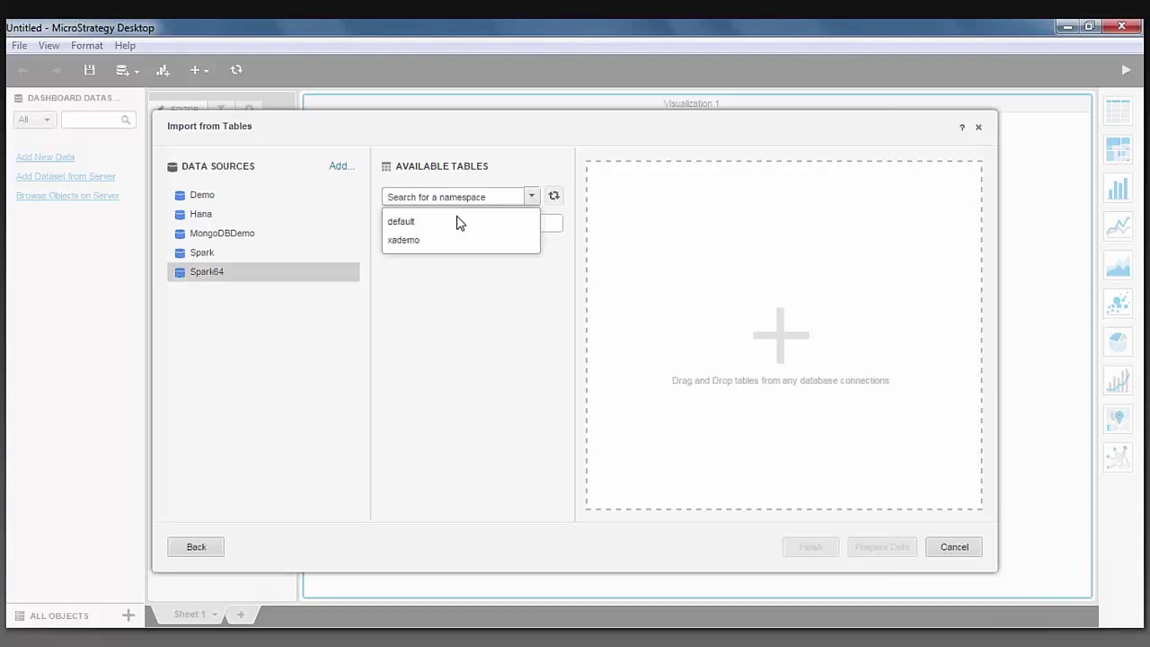
pyautogui.click(422, 223)
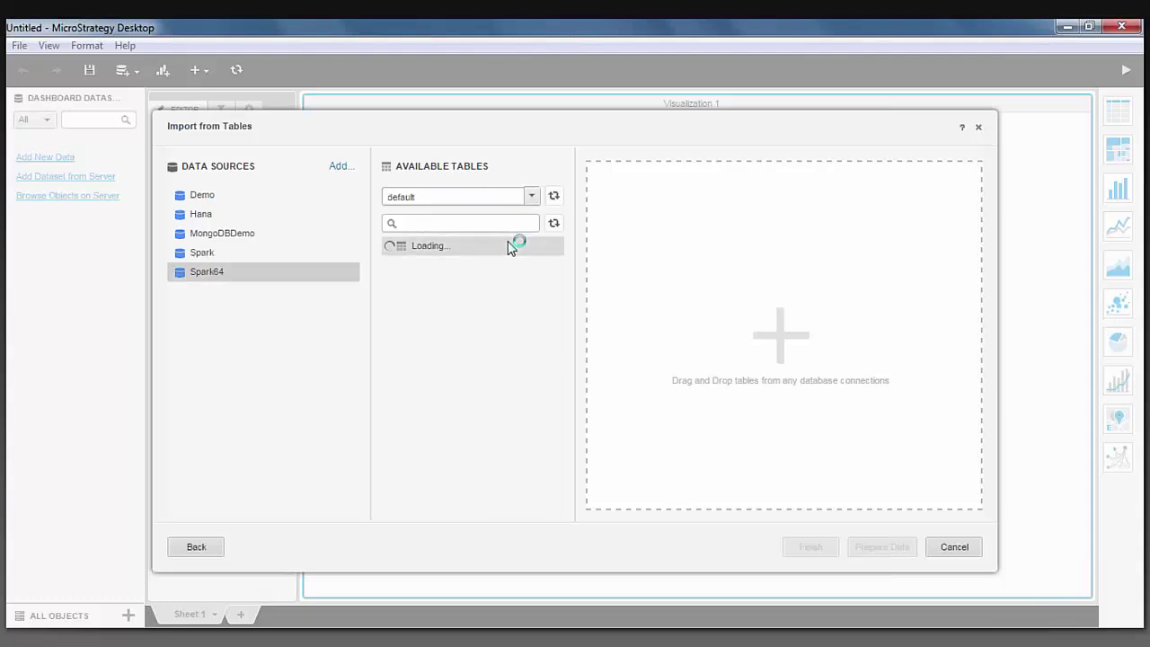
pyautogui.moveTo(433, 290); pyautogui.dragTo(704, 238)
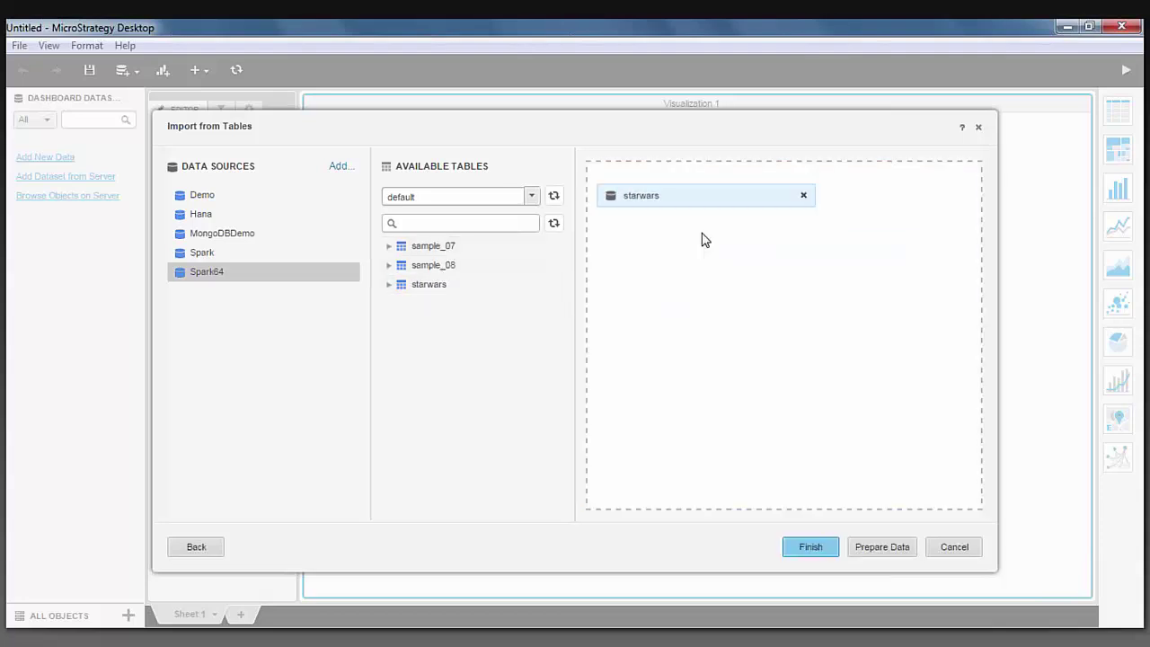
pyautogui.click(826, 547)
pyautogui.click(575, 319)
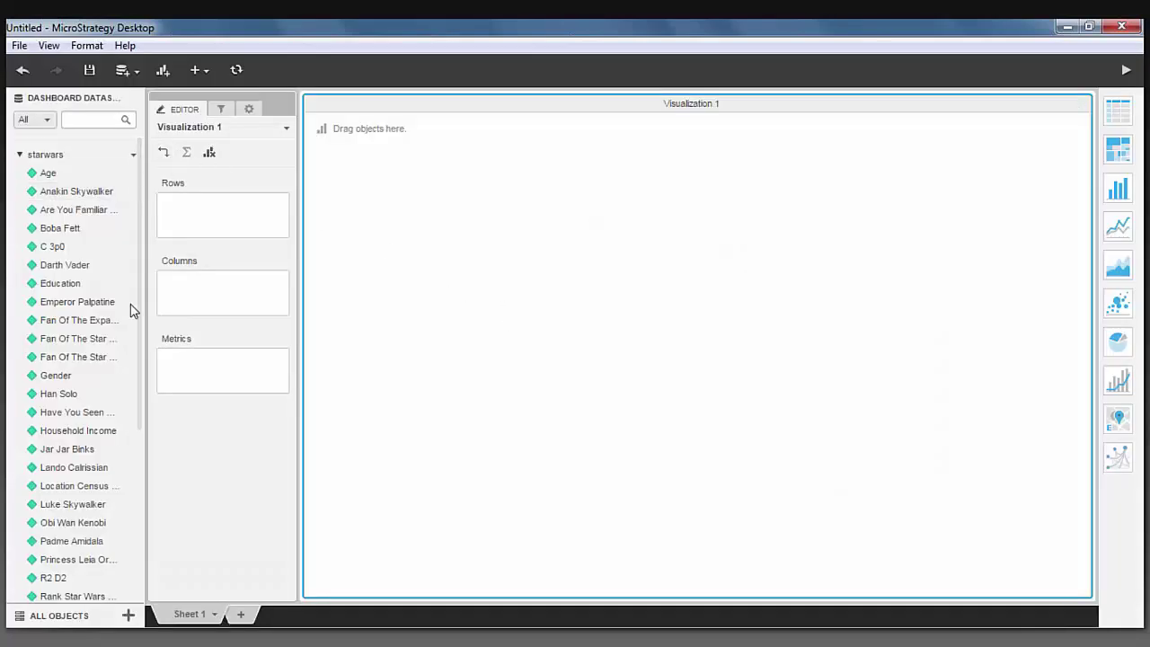
# Put the Which Character Shot First attribute on the grid's rows.
pyautogui.scroll(-3, 121, 358)
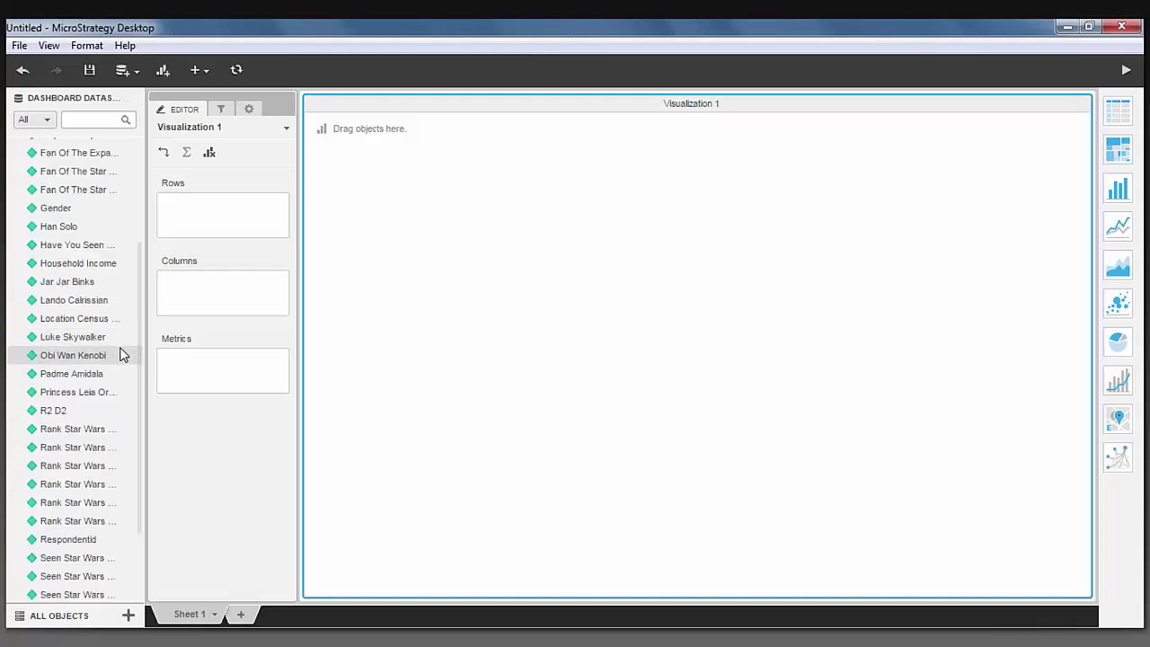
pyautogui.scroll(-2, 122, 355)
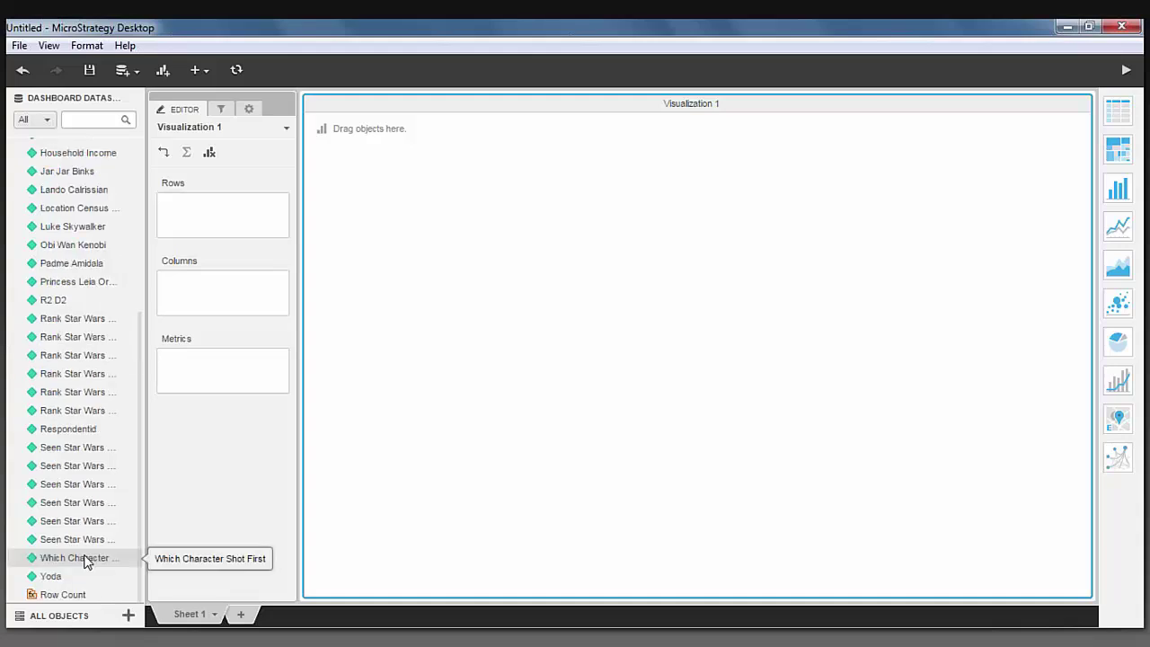
pyautogui.moveTo(85, 562); pyautogui.dragTo(221, 221)
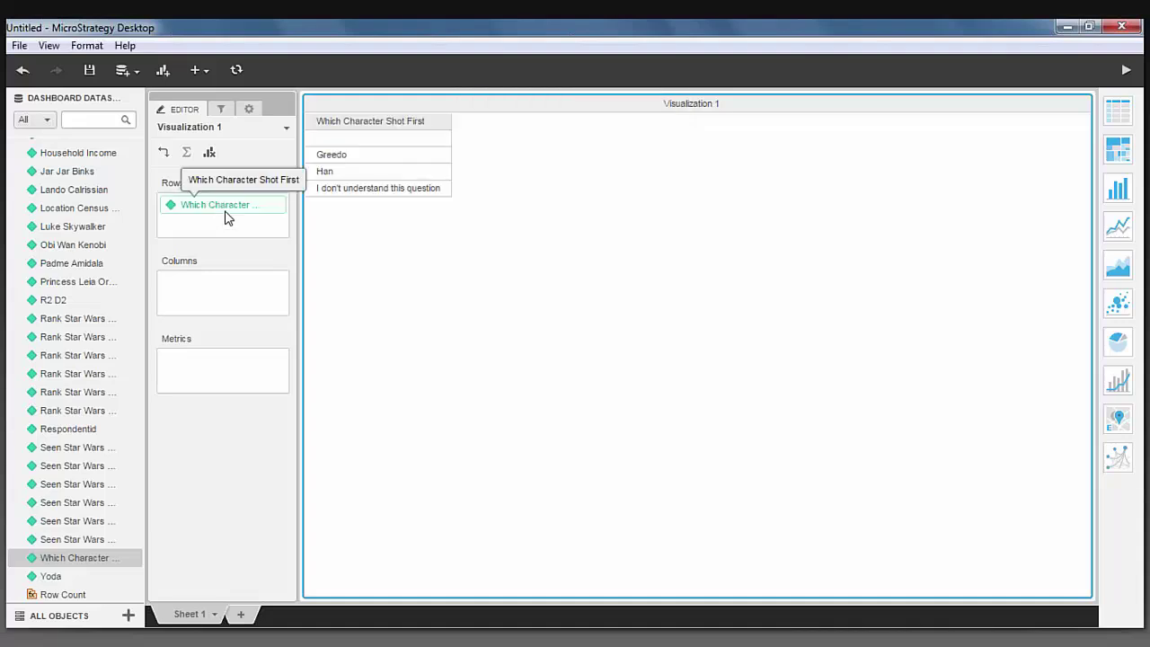
# Aggregate Respondentid by Count and add it, showing counts 358, 197, 325 and 306.
pyautogui.scroll(-1, 99, 591)
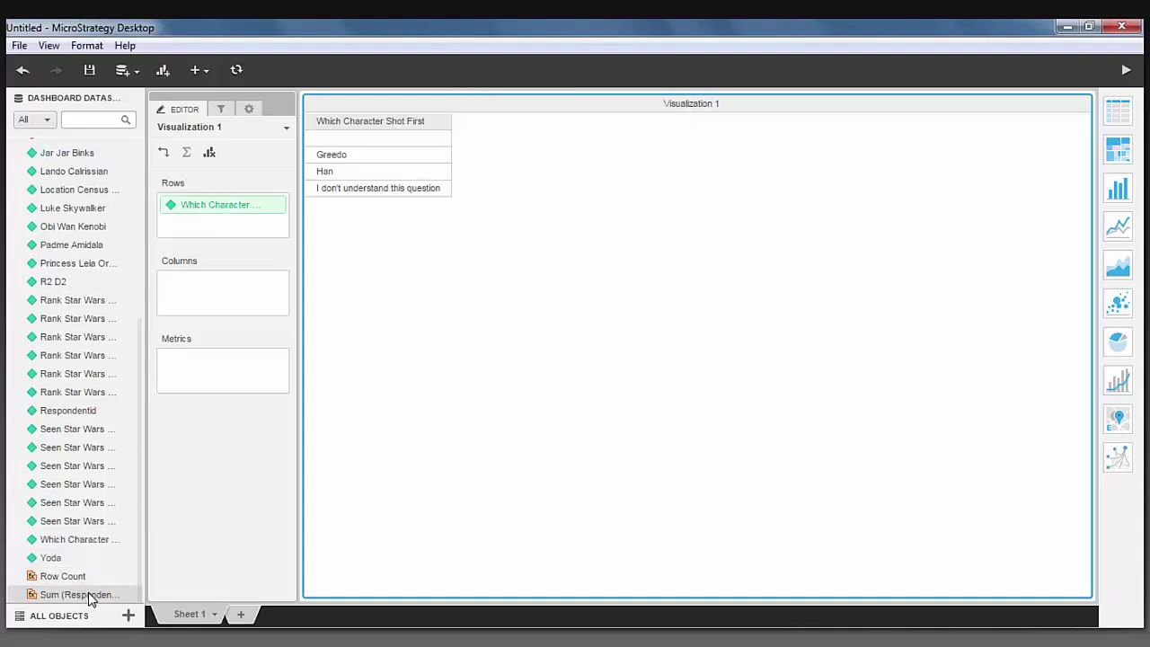
pyautogui.rightClick(90, 595)
pyautogui.moveTo(169, 410)
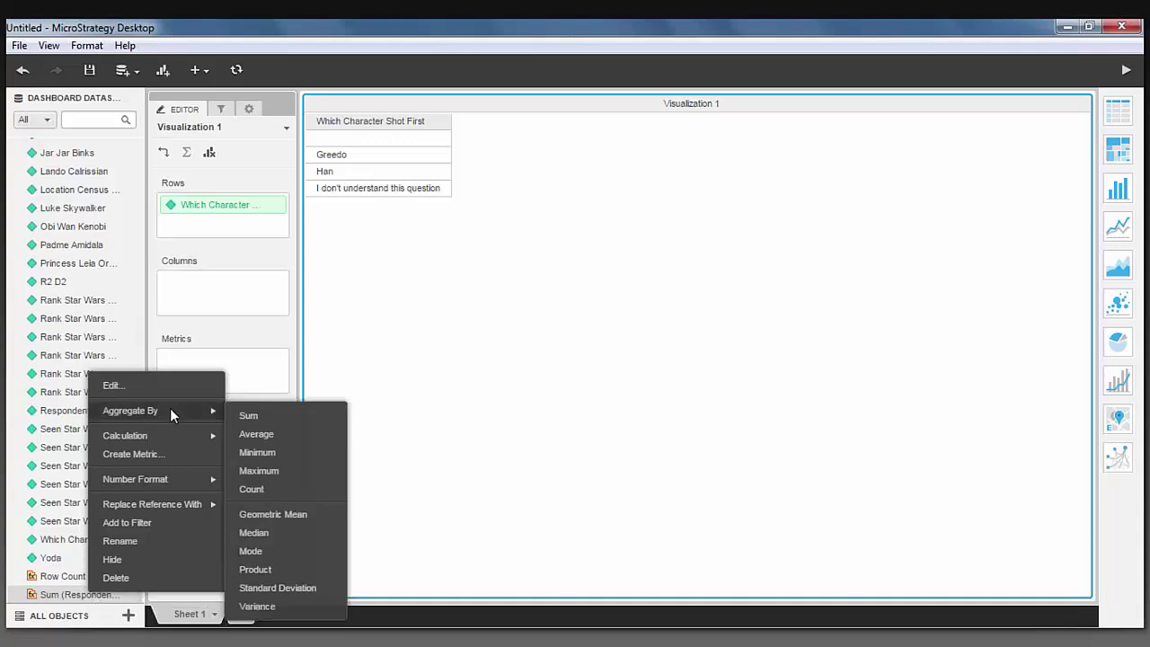
pyautogui.click(280, 485)
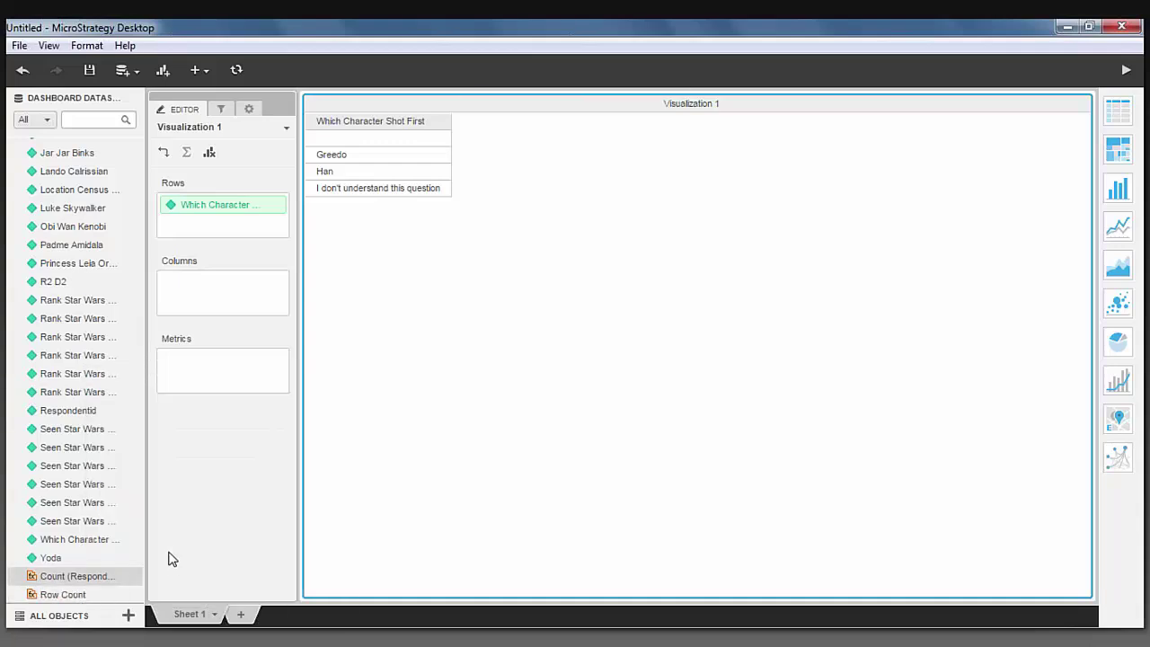
pyautogui.moveTo(124, 581); pyautogui.dragTo(469, 147)
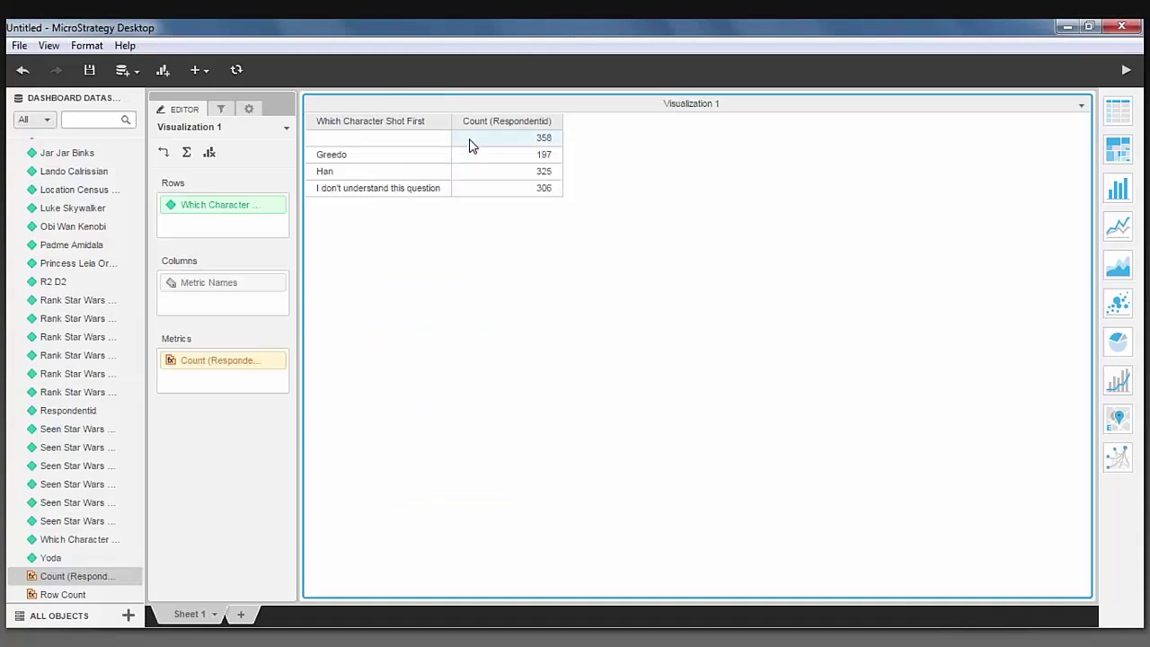